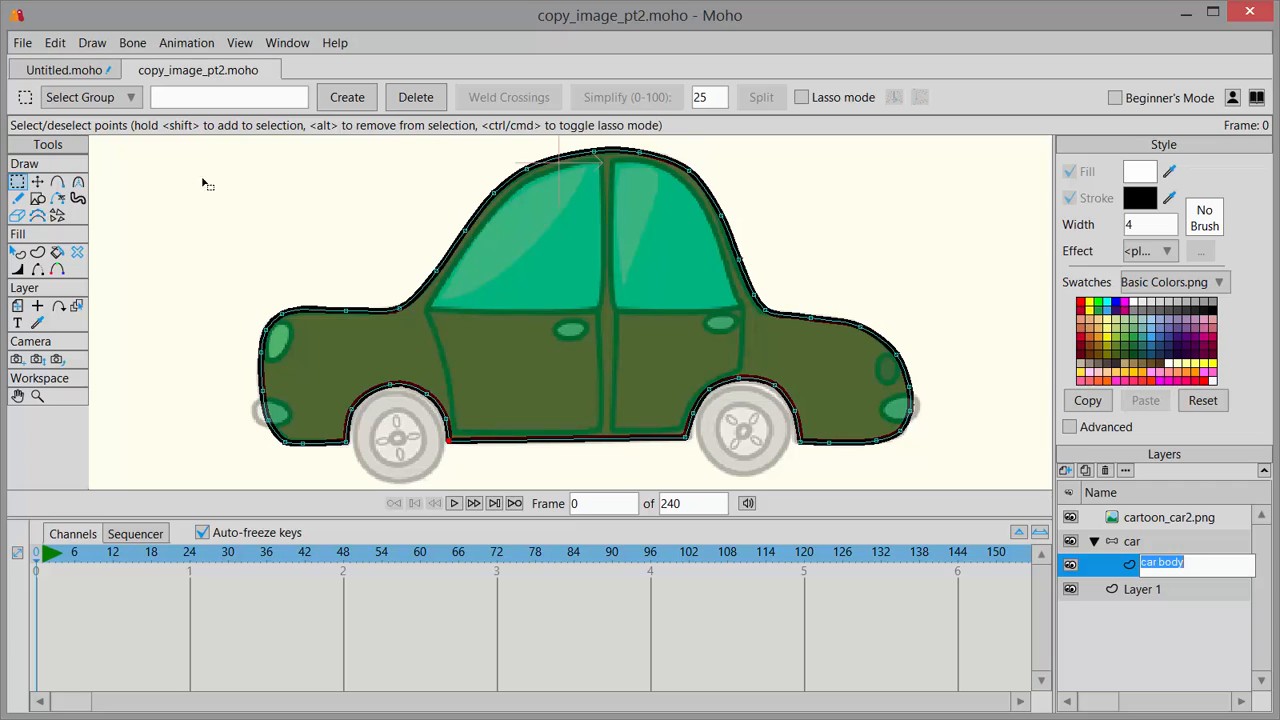
Deselect the car body's points and add a vector layer named "hardware" above it in the car group
click(55, 42)
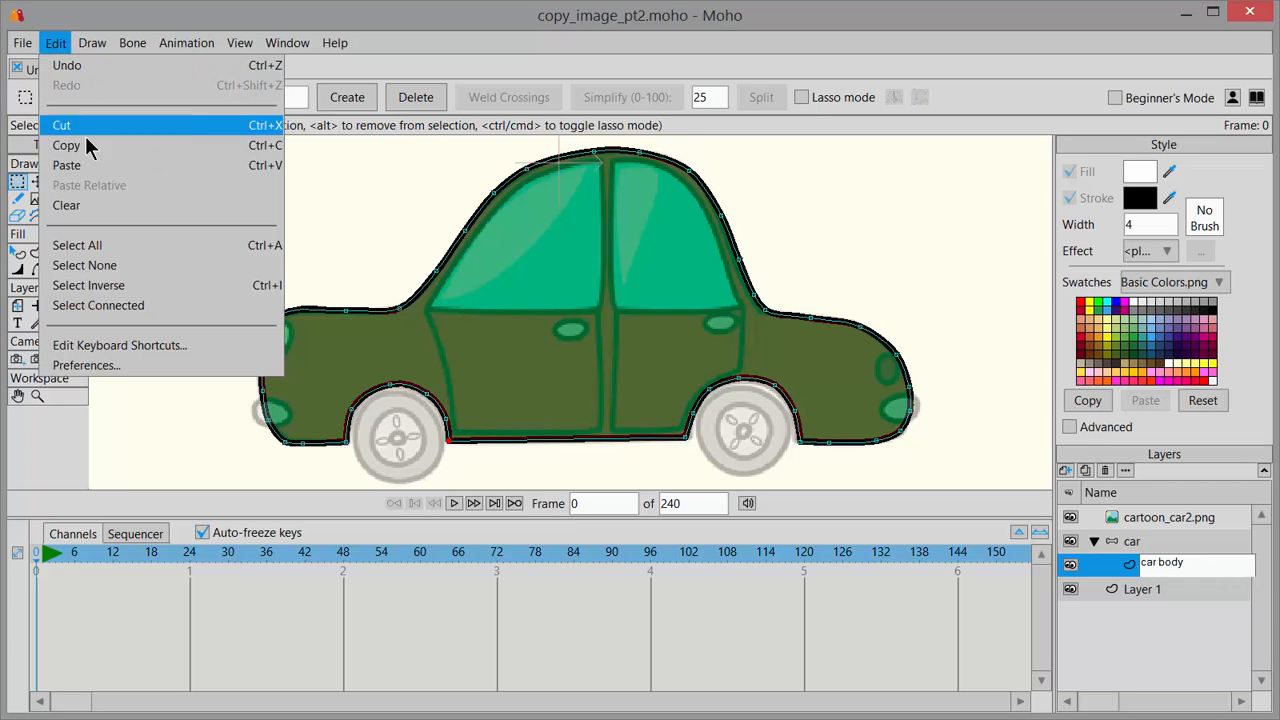
click(136, 266)
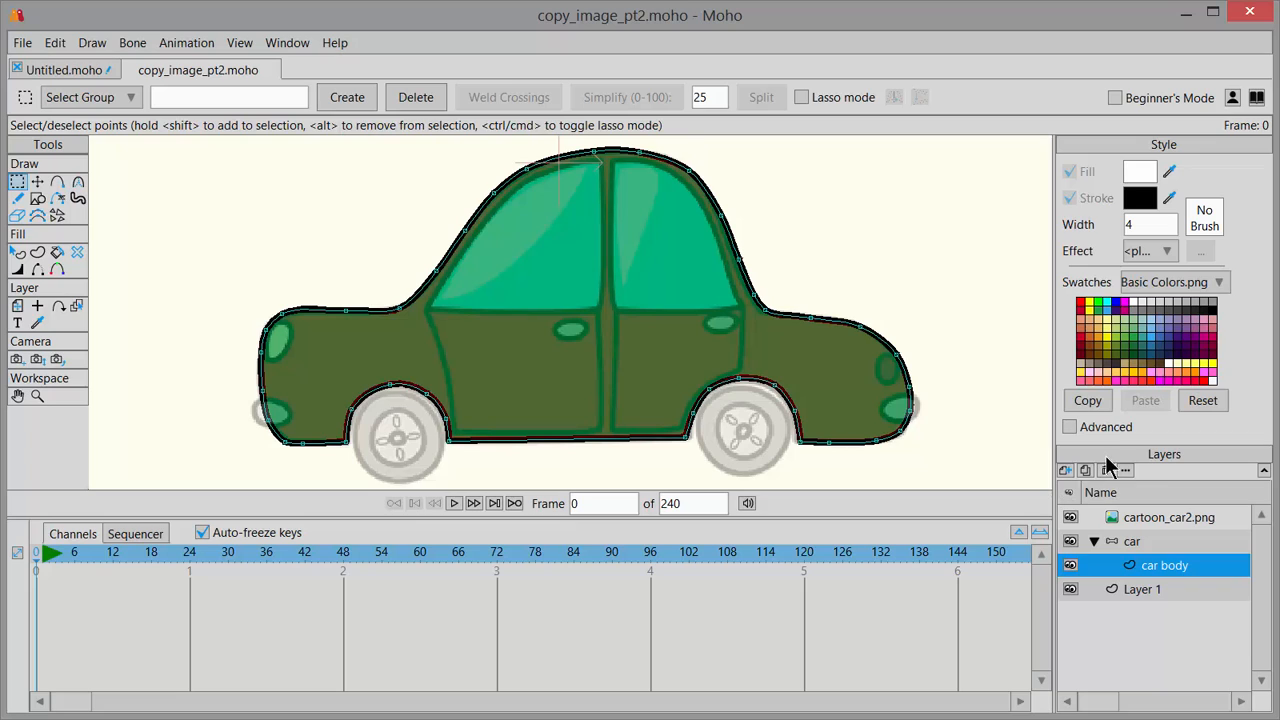
click(1065, 471)
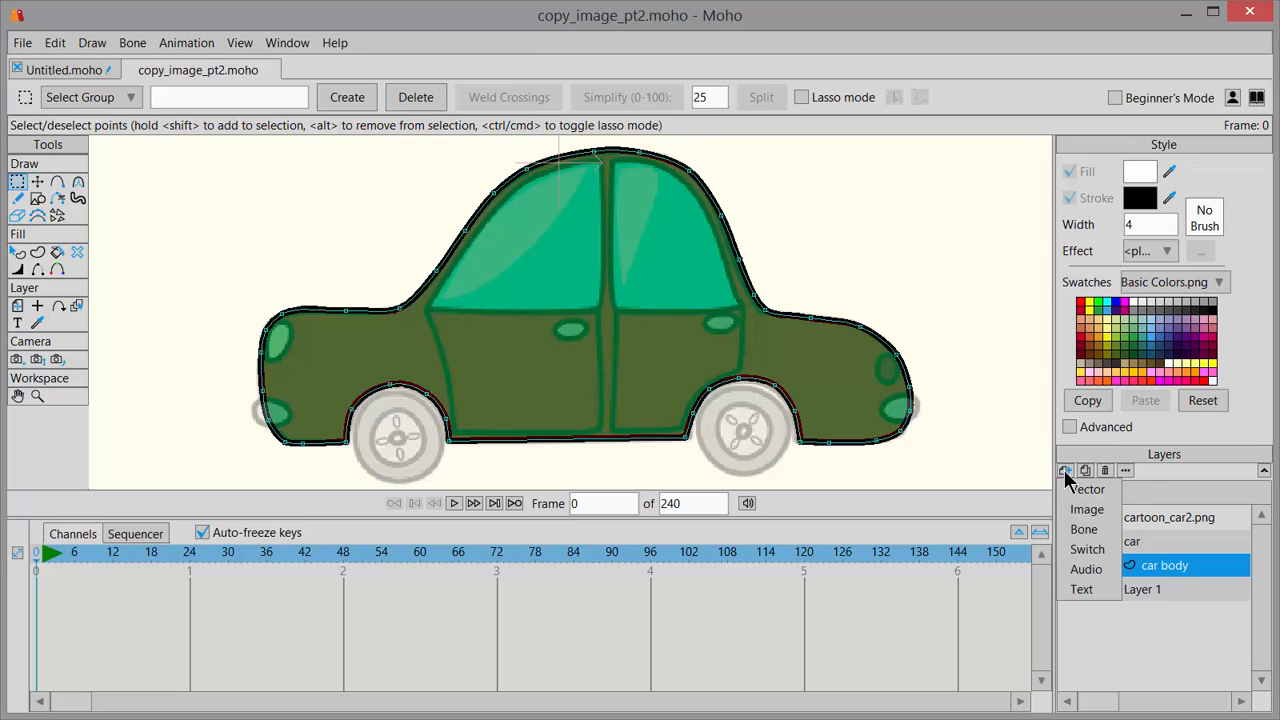
click(1088, 490)
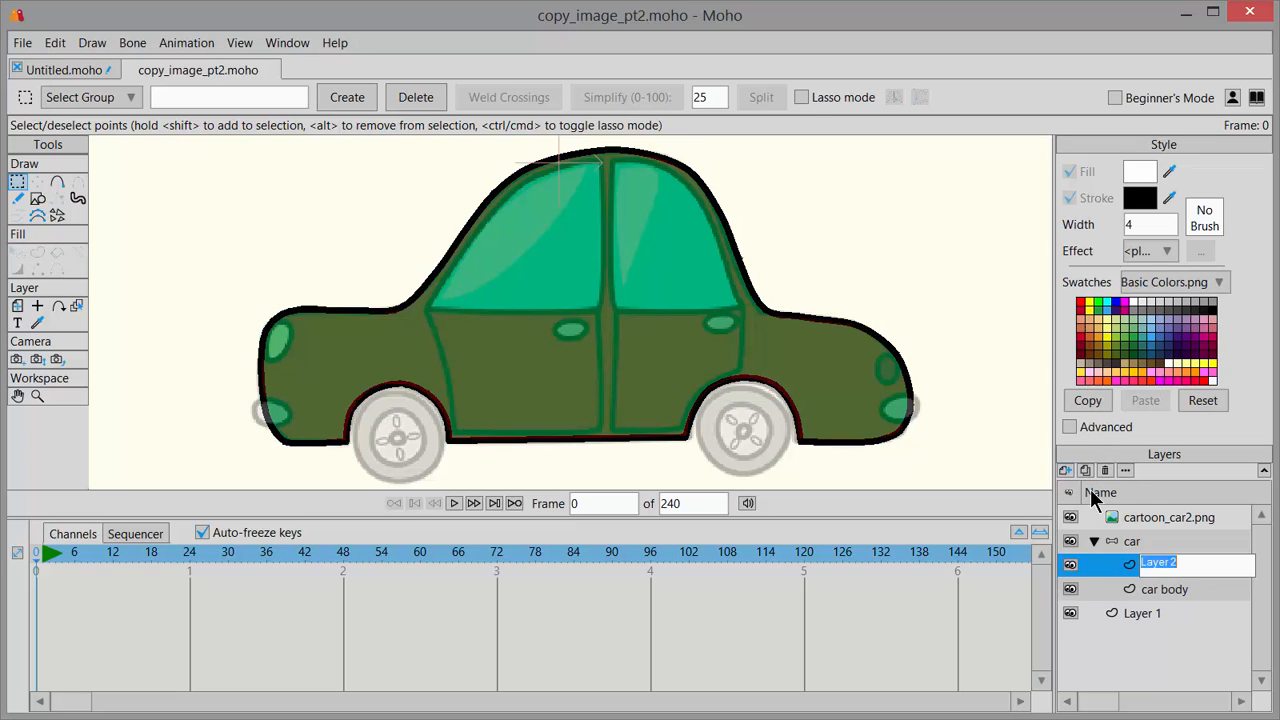
text(hardware)
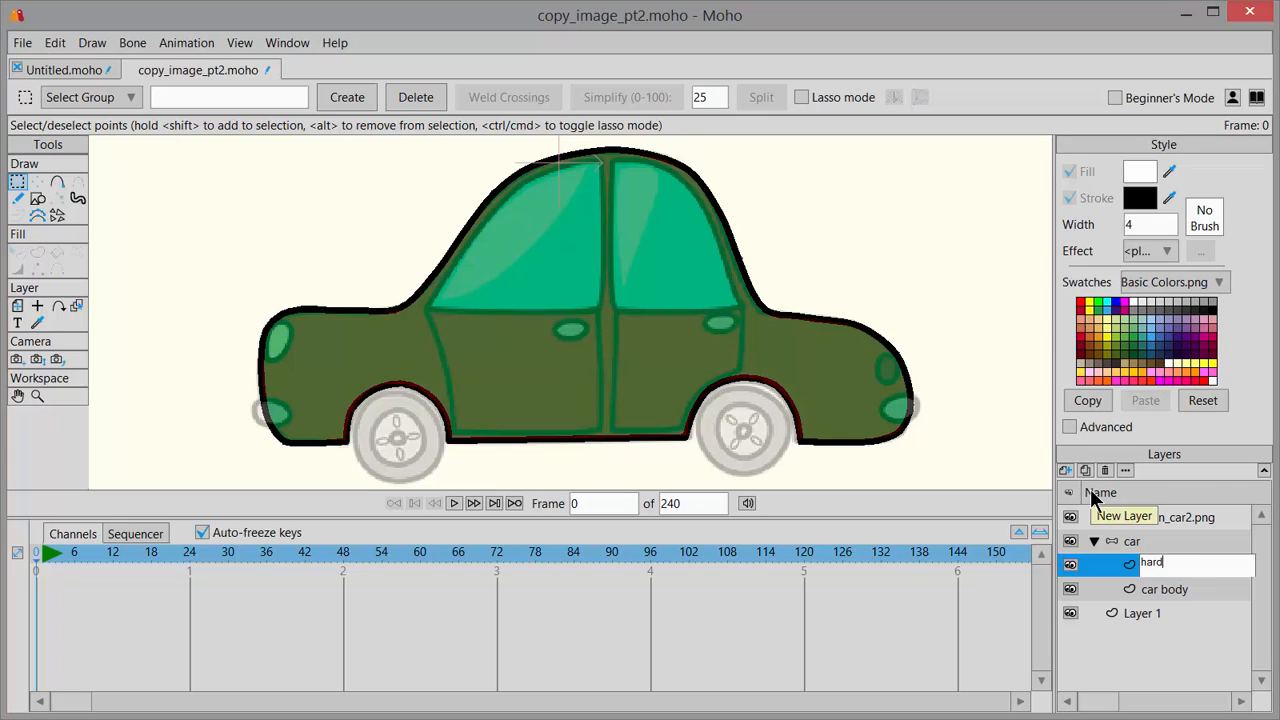
key(Return)
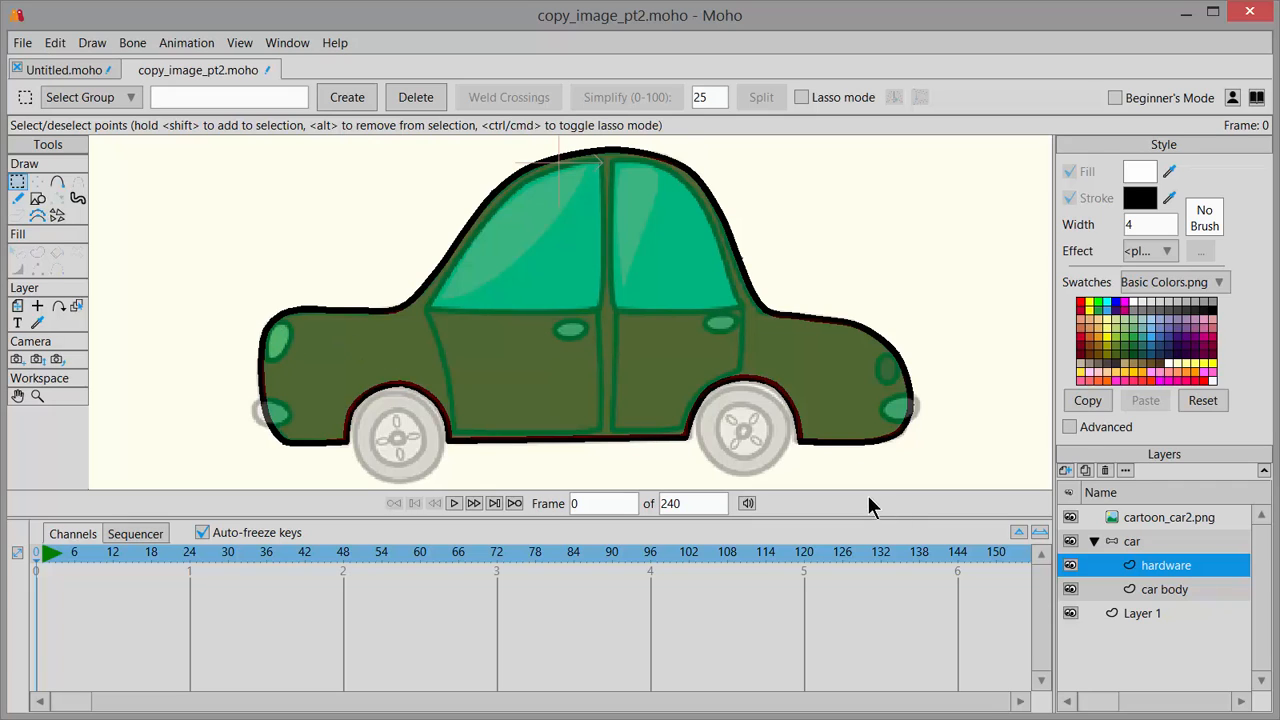
Draw an ellipse over the left door's handle with the Draw Shape tool, using the grey fill 929292
scroll(640, 397, up, 2)
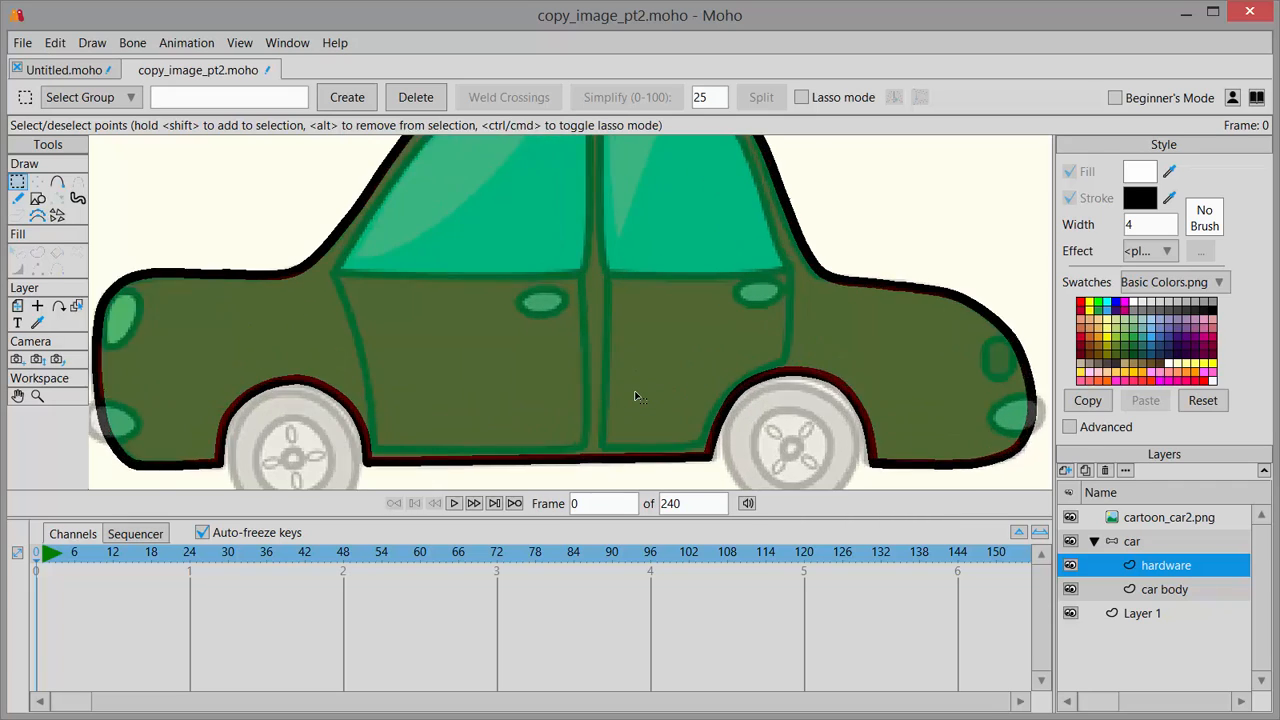
scroll(634, 397, down, 1)
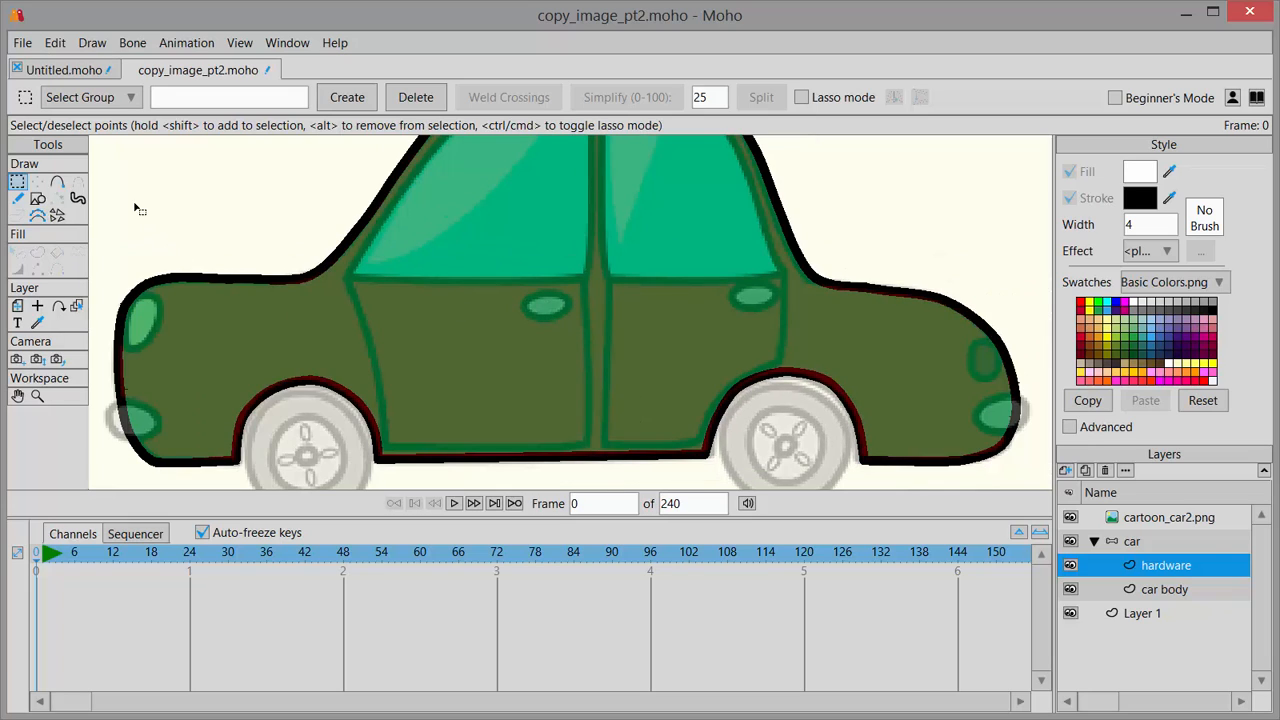
click(38, 201)
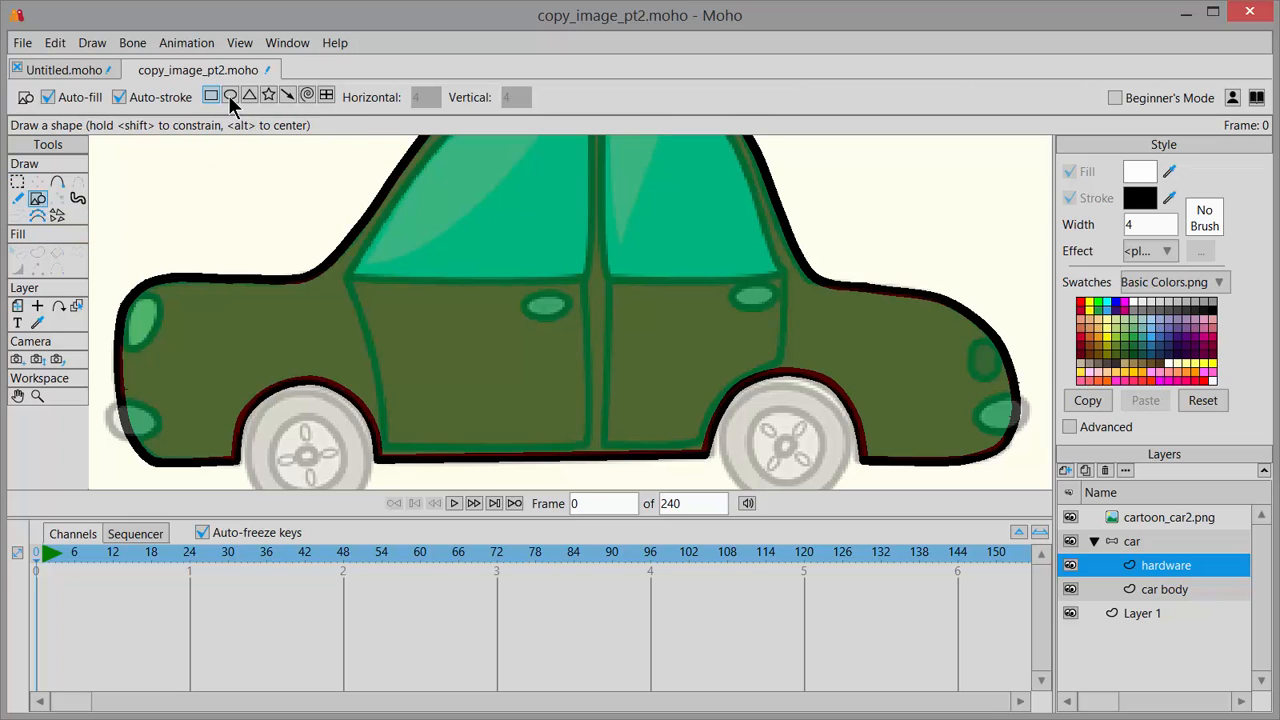
click(1140, 172)
drag(372, 291, 360, 295)
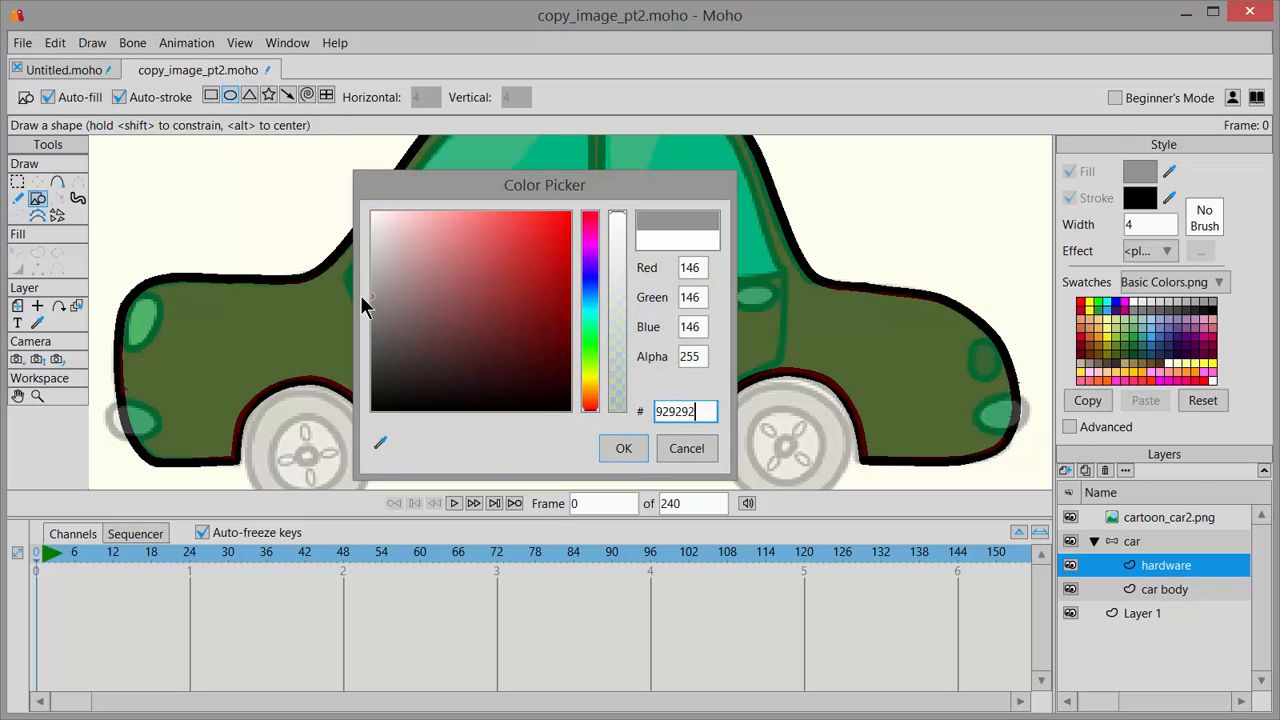
click(623, 448)
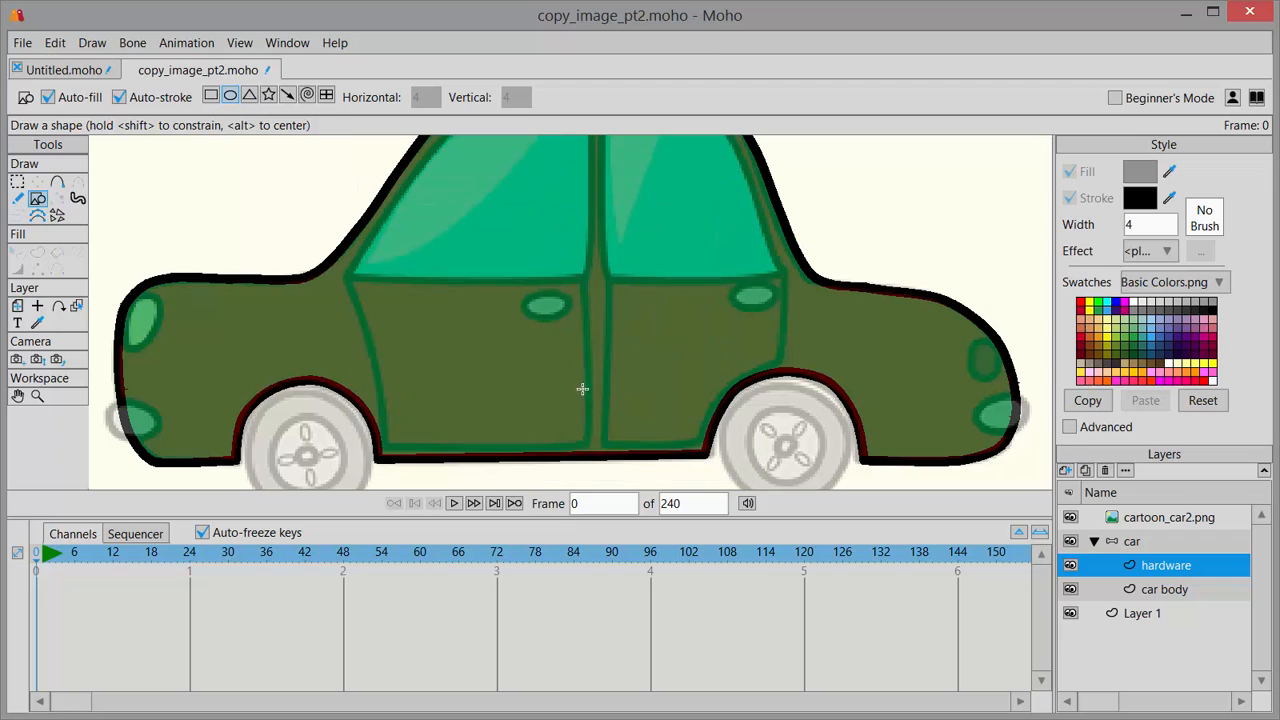
drag(522, 297, 567, 324)
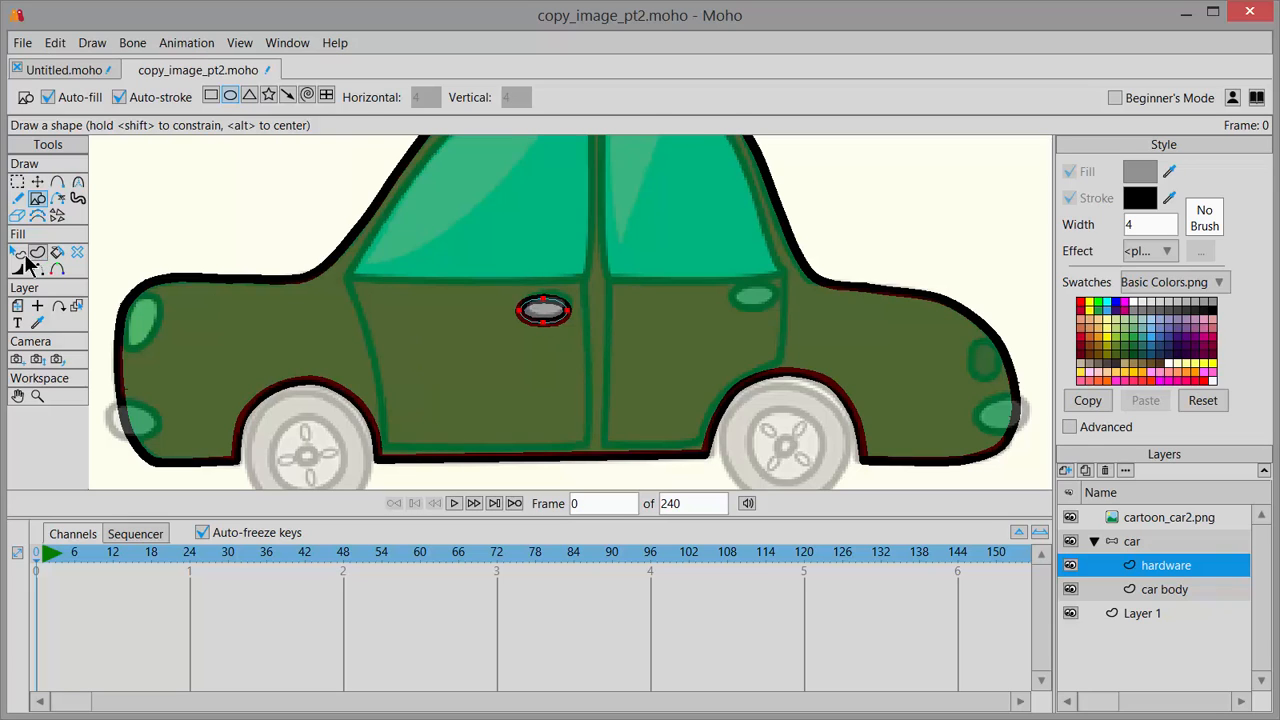
Select the door handle ellipse's shape and set its stroke width to 2
click(20, 254)
click(549, 315)
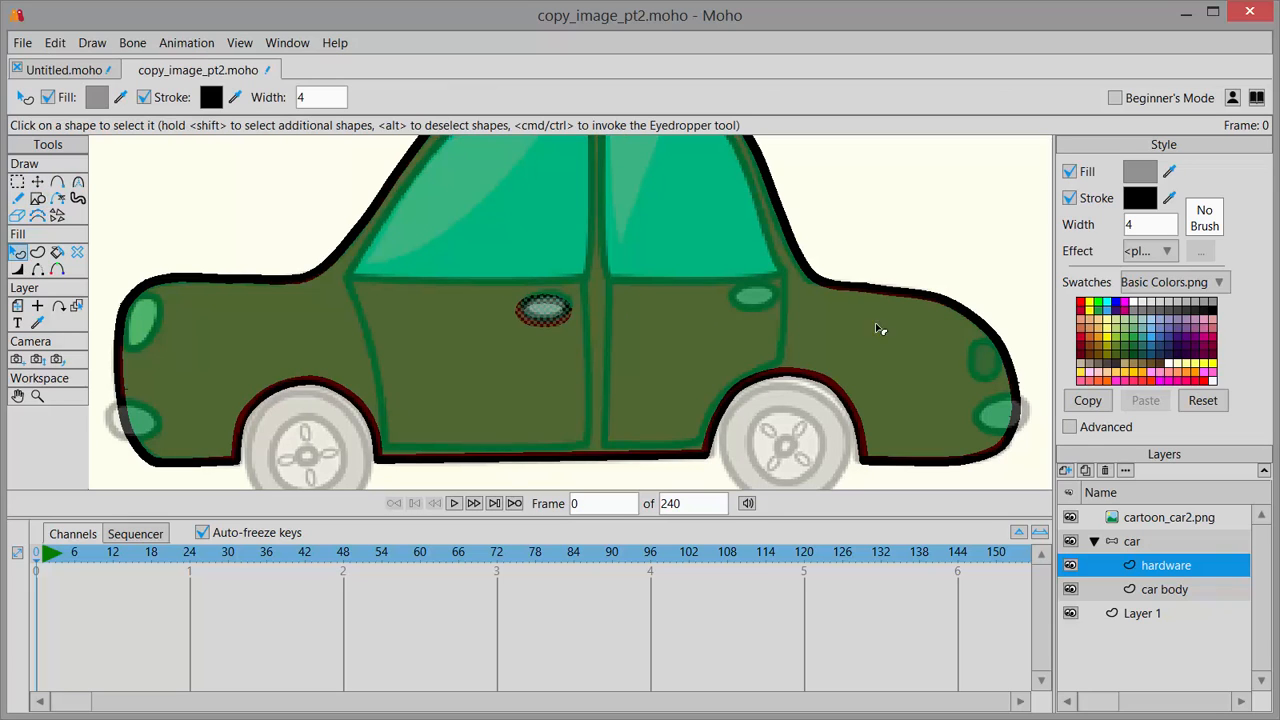
click(1145, 224)
key(BackSpace)
text(2)
key(Return)
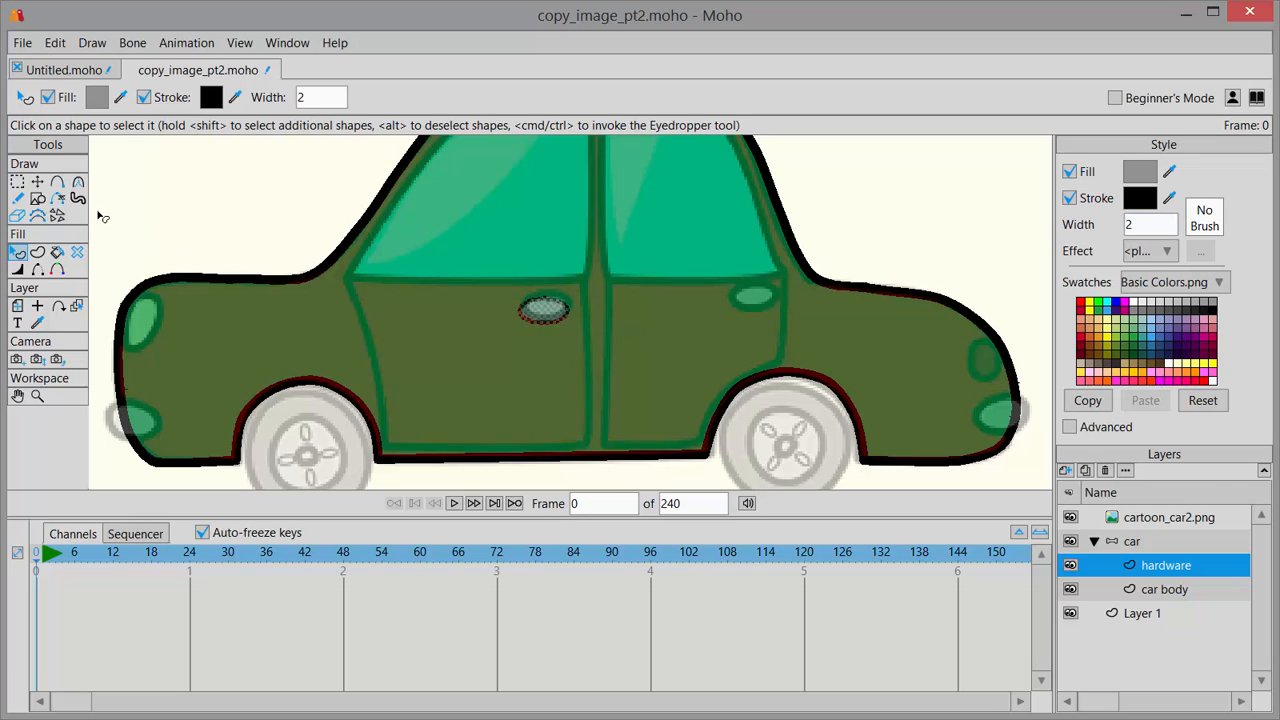
Move the handle ellipse's points to form an upward-curved crescent over the reference handle's upper part, then deselect all points
click(38, 184)
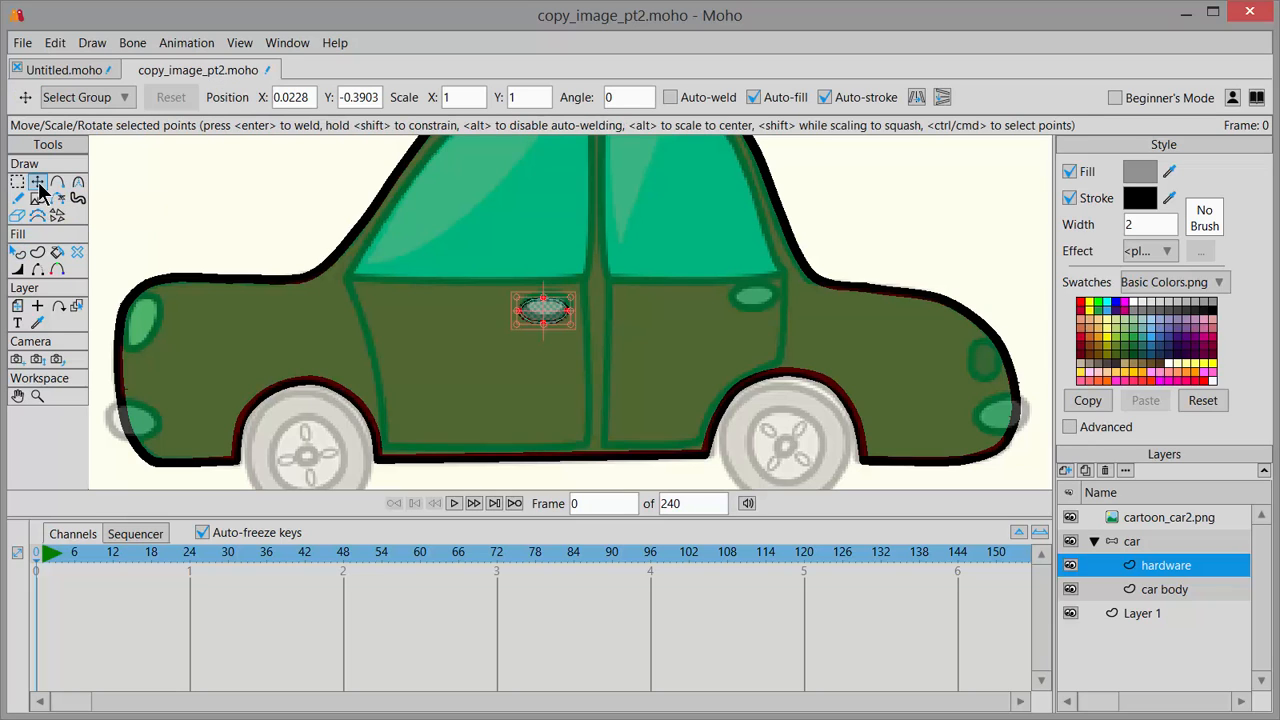
scroll(490, 405, up, 3)
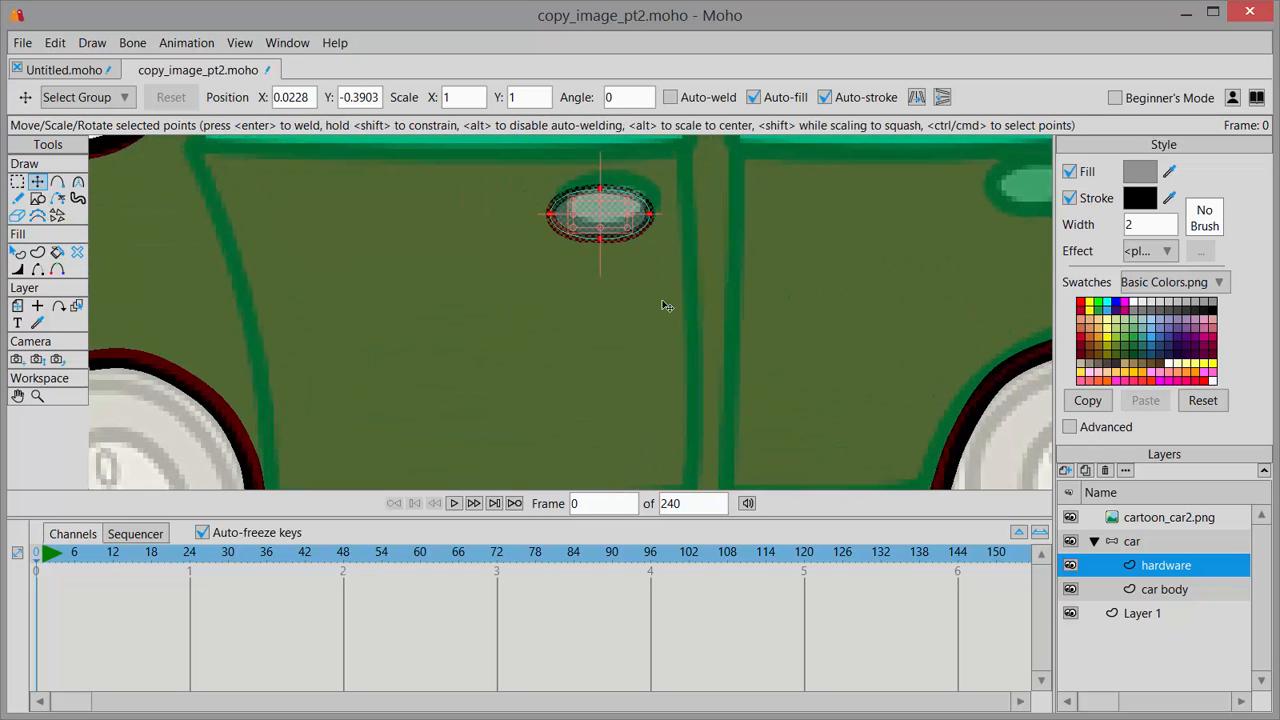
drag(608, 203, 611, 180)
click(605, 182)
drag(605, 230, 609, 197)
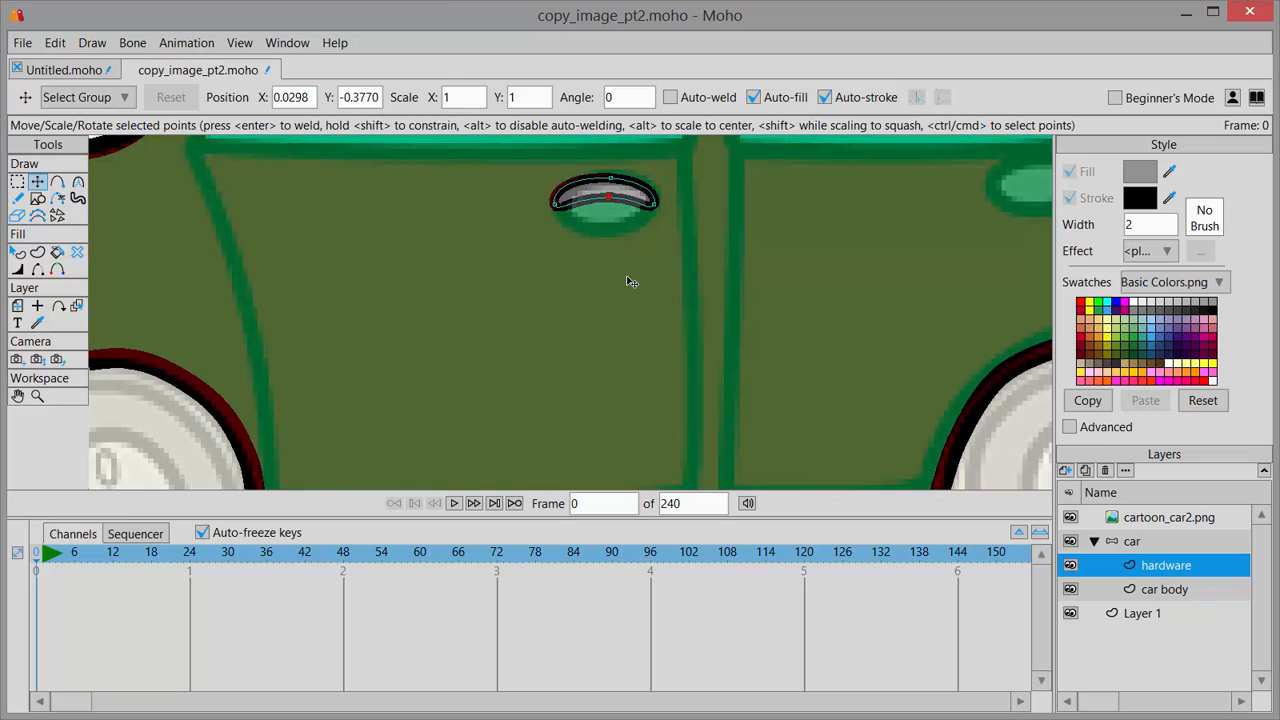
scroll(628, 279, down, 2)
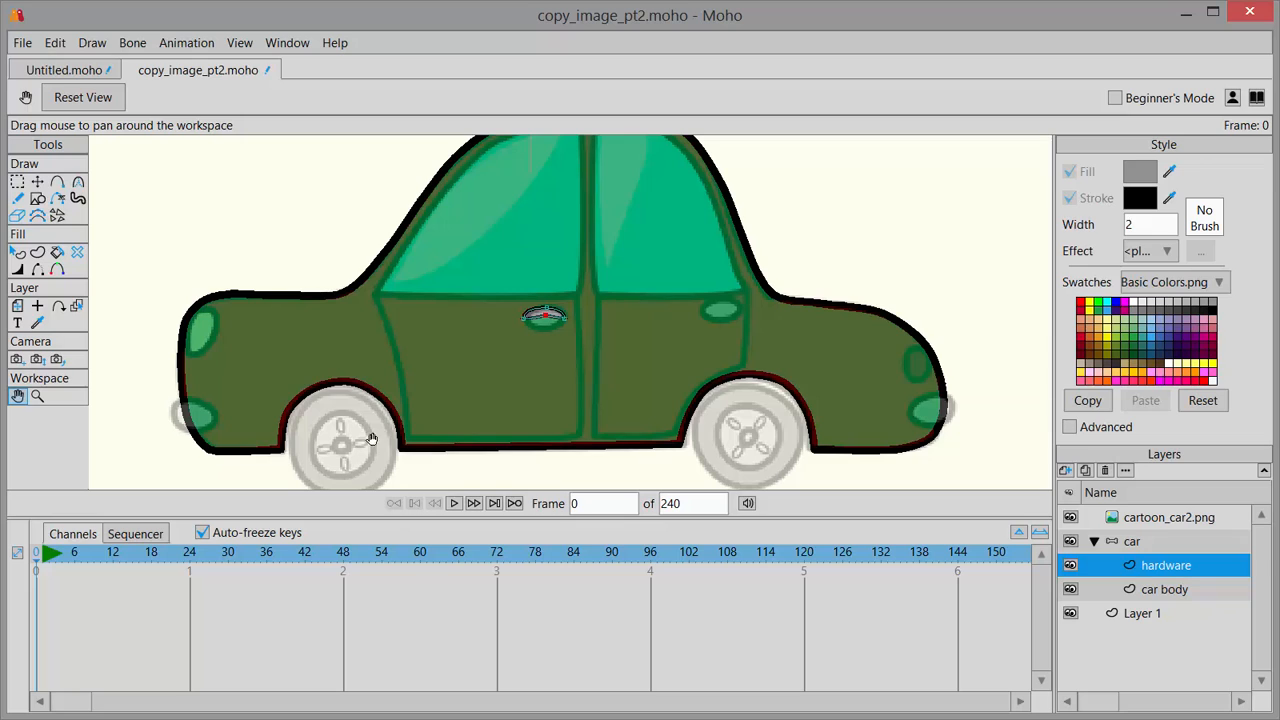
click(56, 43)
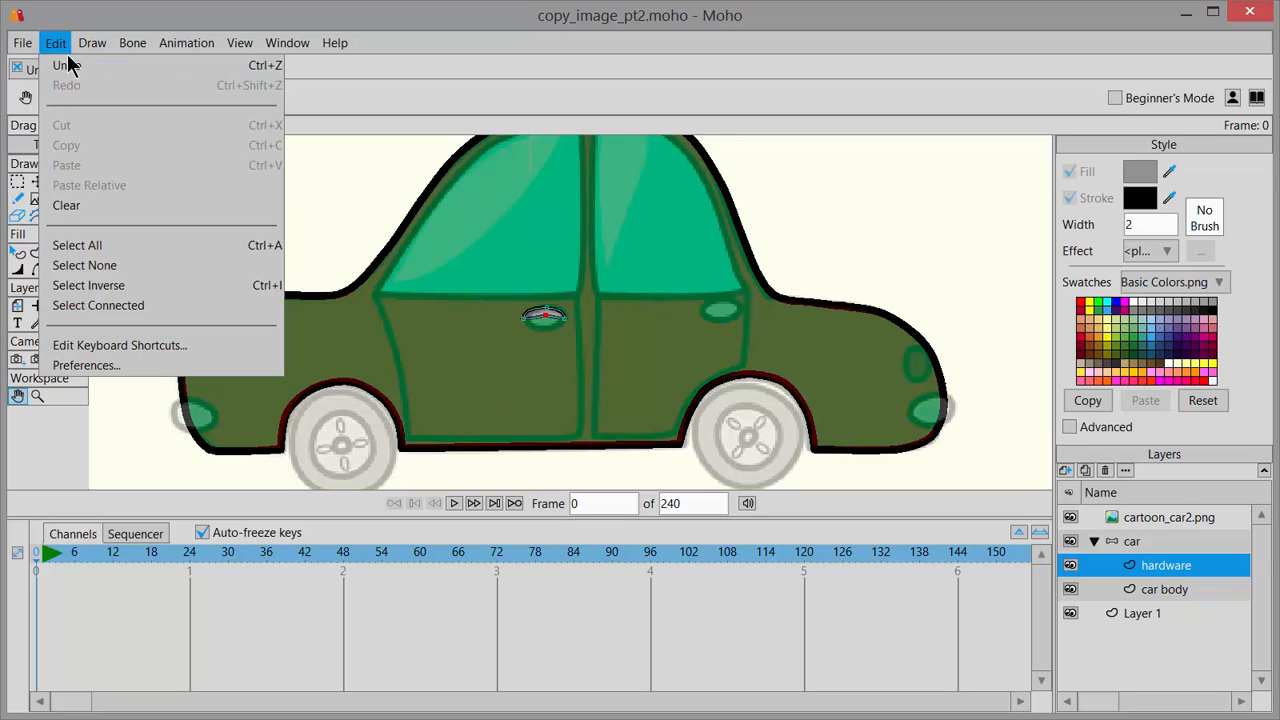
click(120, 266)
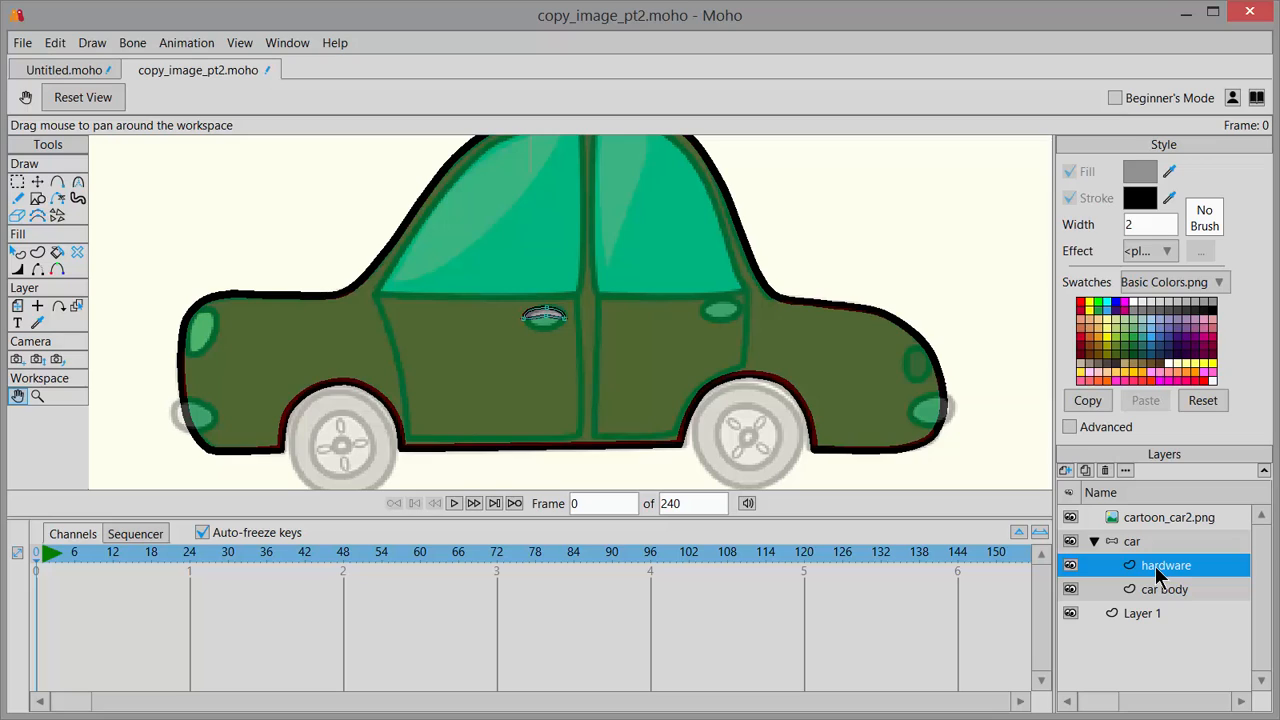
Add a vector layer named "doors" in the car group
click(1066, 470)
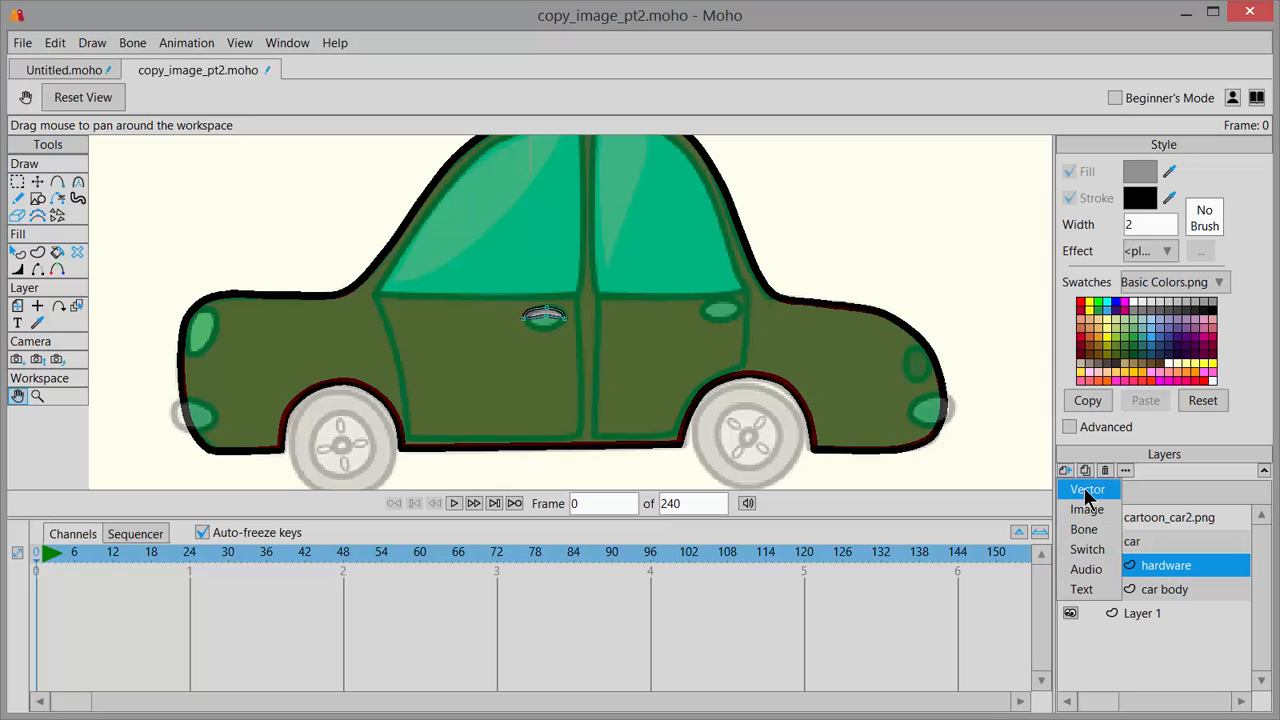
click(1086, 490)
text(doors)
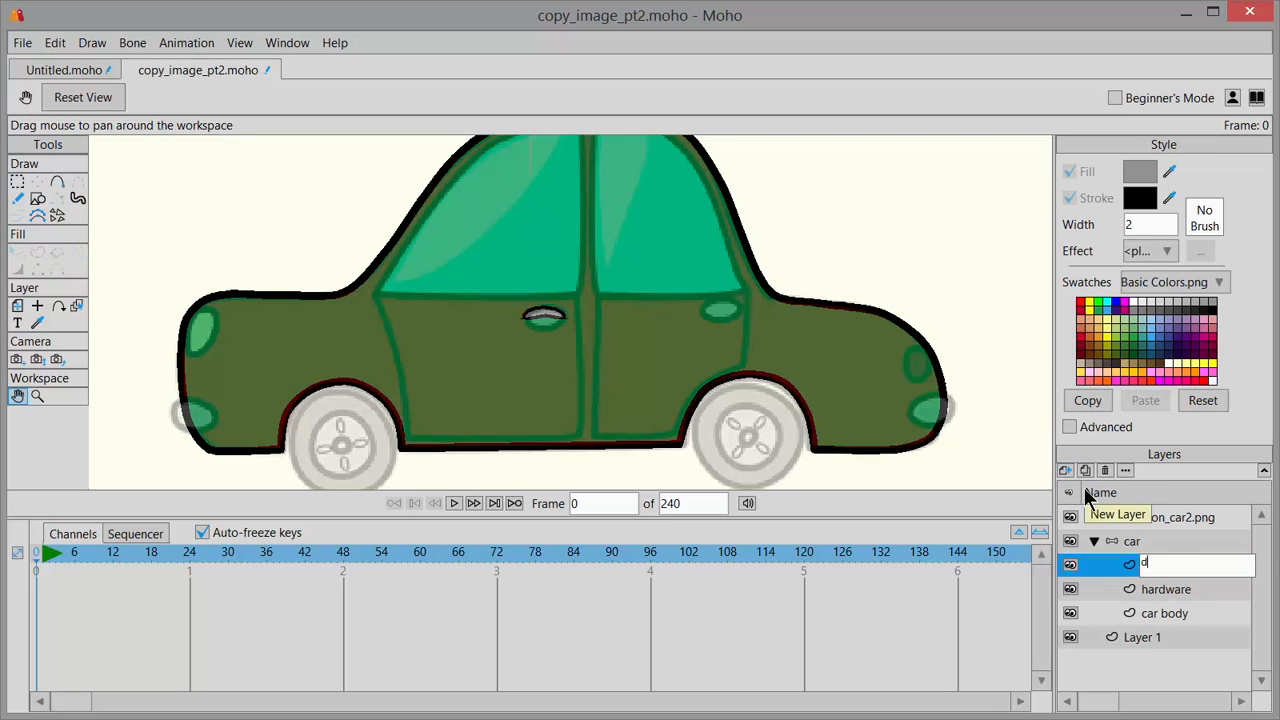
key(Return)
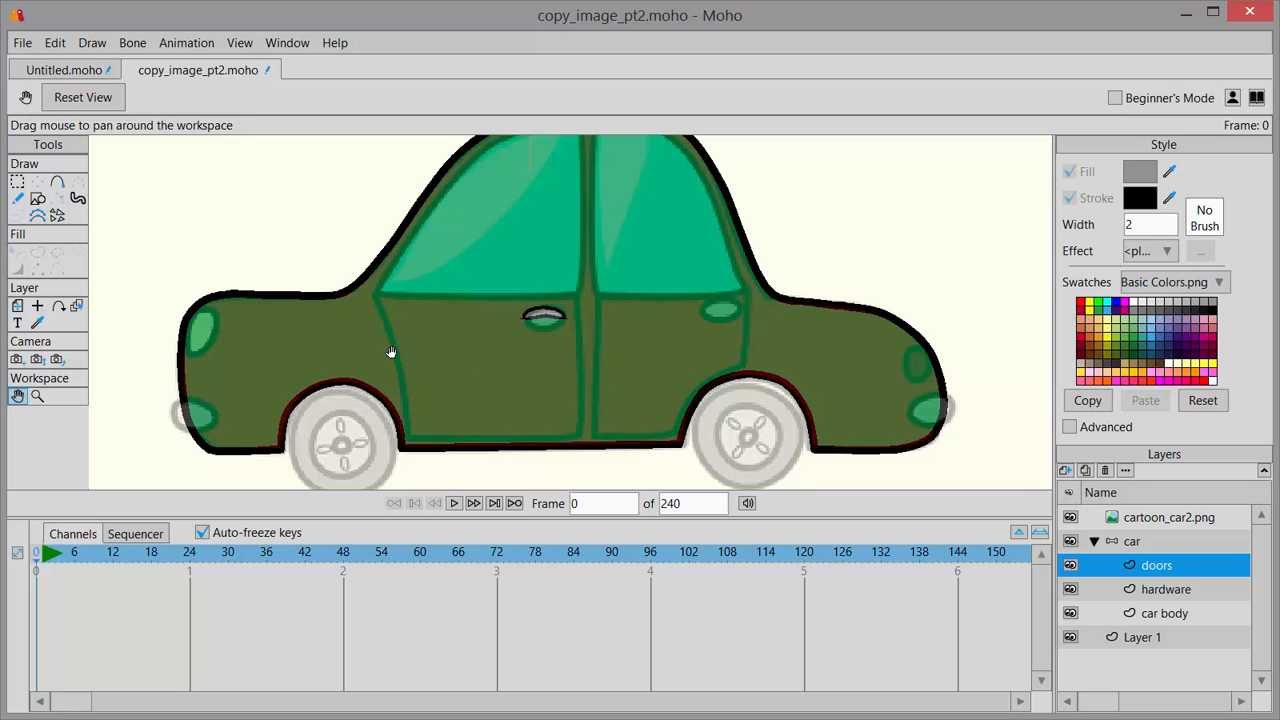
Draw a rectangle over the left door's lower panel and bend its left edge along the reference with an added point
click(42, 204)
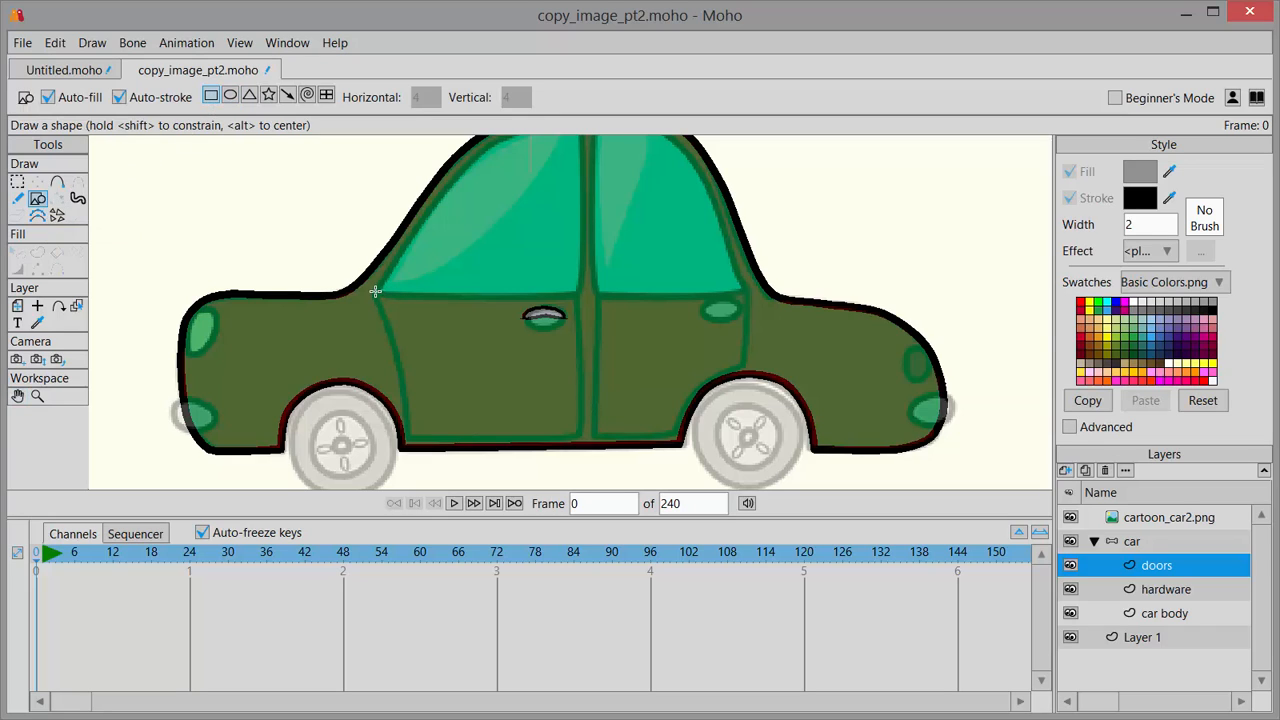
drag(373, 297, 579, 440)
scroll(526, 437, up, 3)
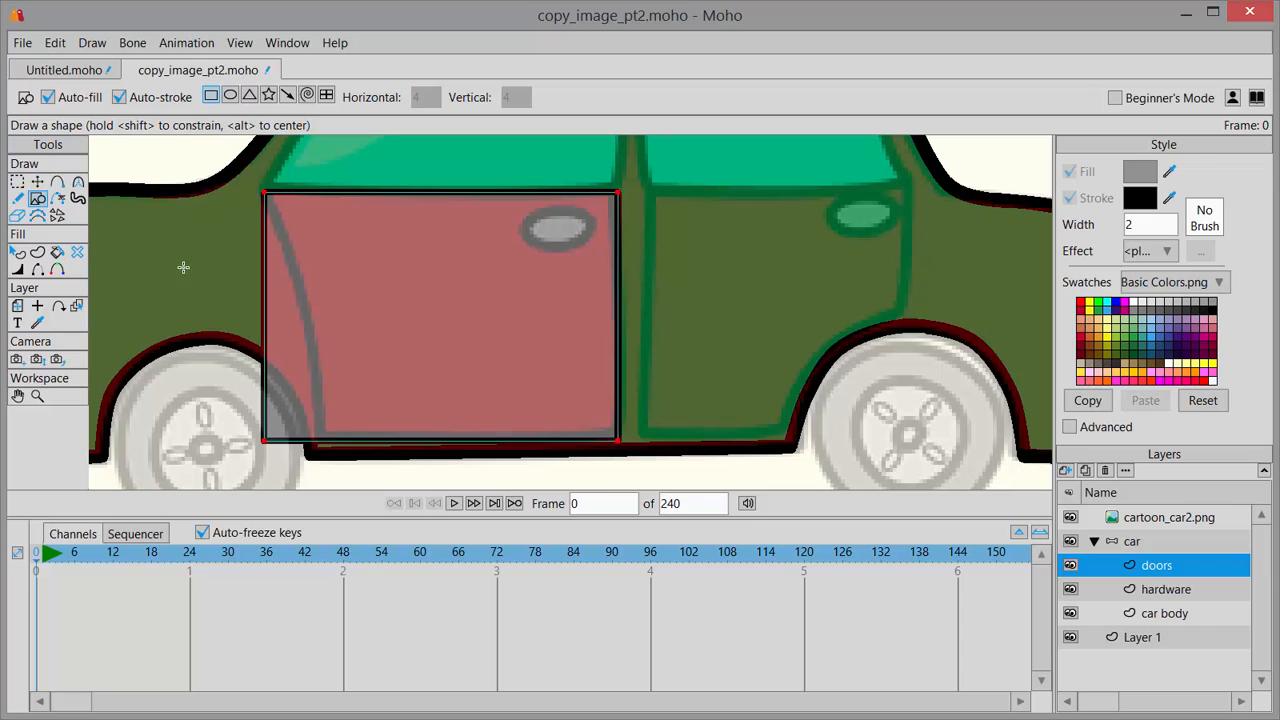
click(57, 184)
click(264, 279)
drag(264, 279, 303, 311)
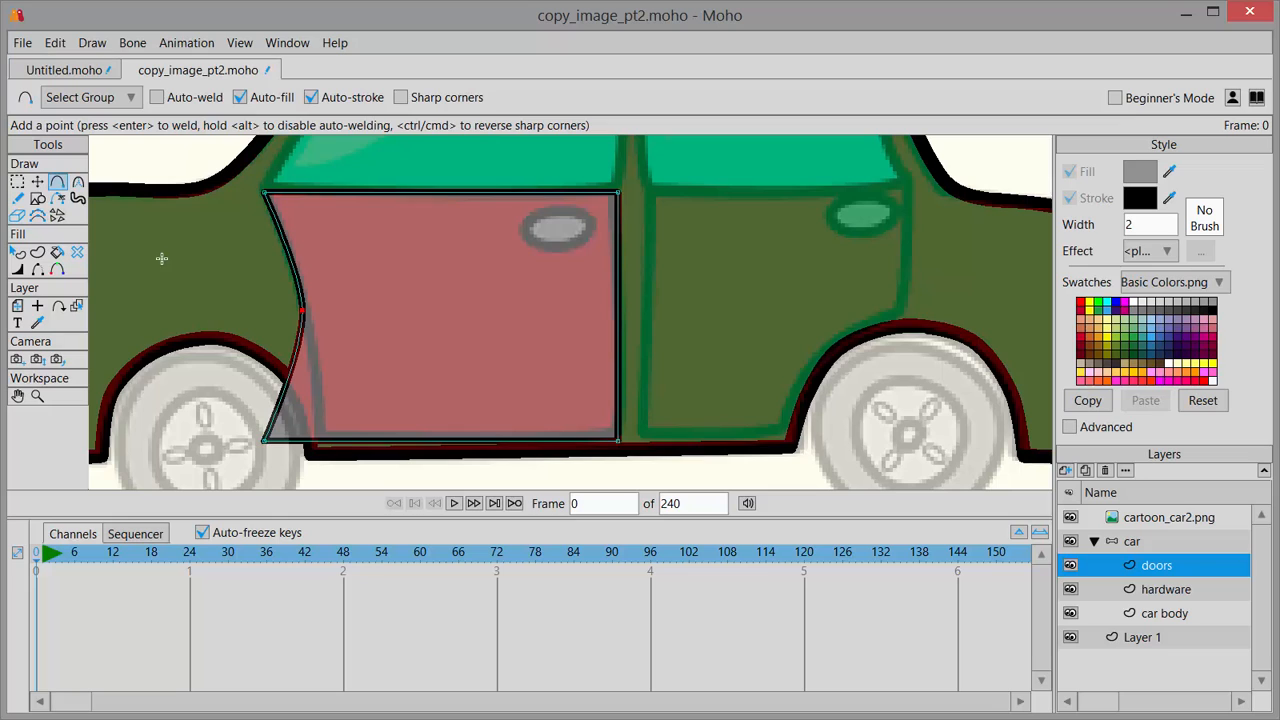
Move the door shape's two lower corners and upper right corner to match the reference door outline
click(38, 186)
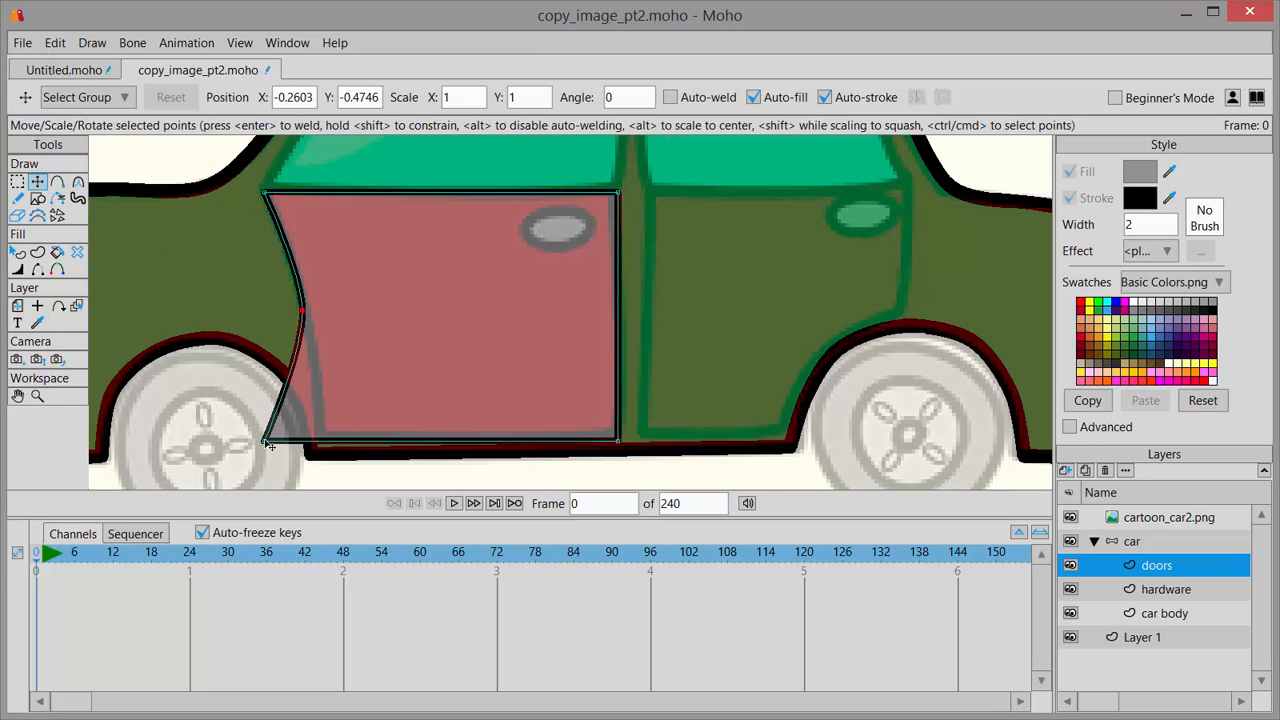
drag(270, 446, 321, 434)
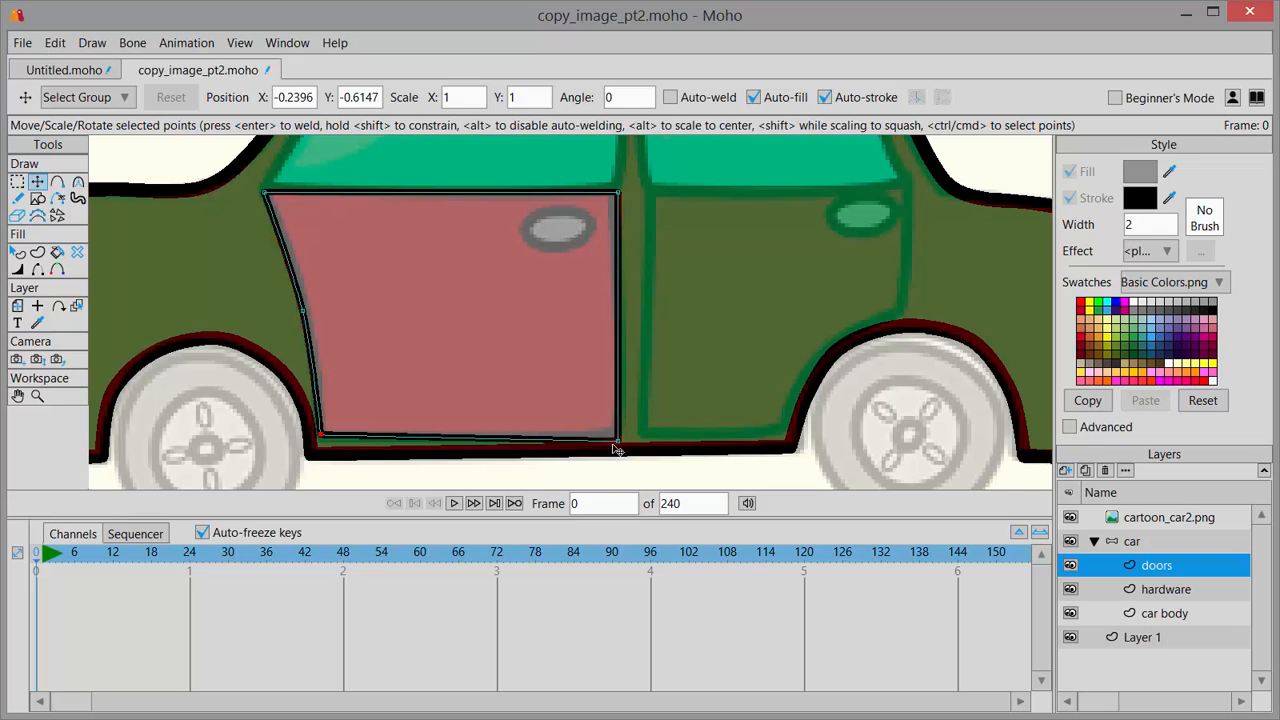
drag(617, 449, 620, 442)
drag(620, 196, 619, 195)
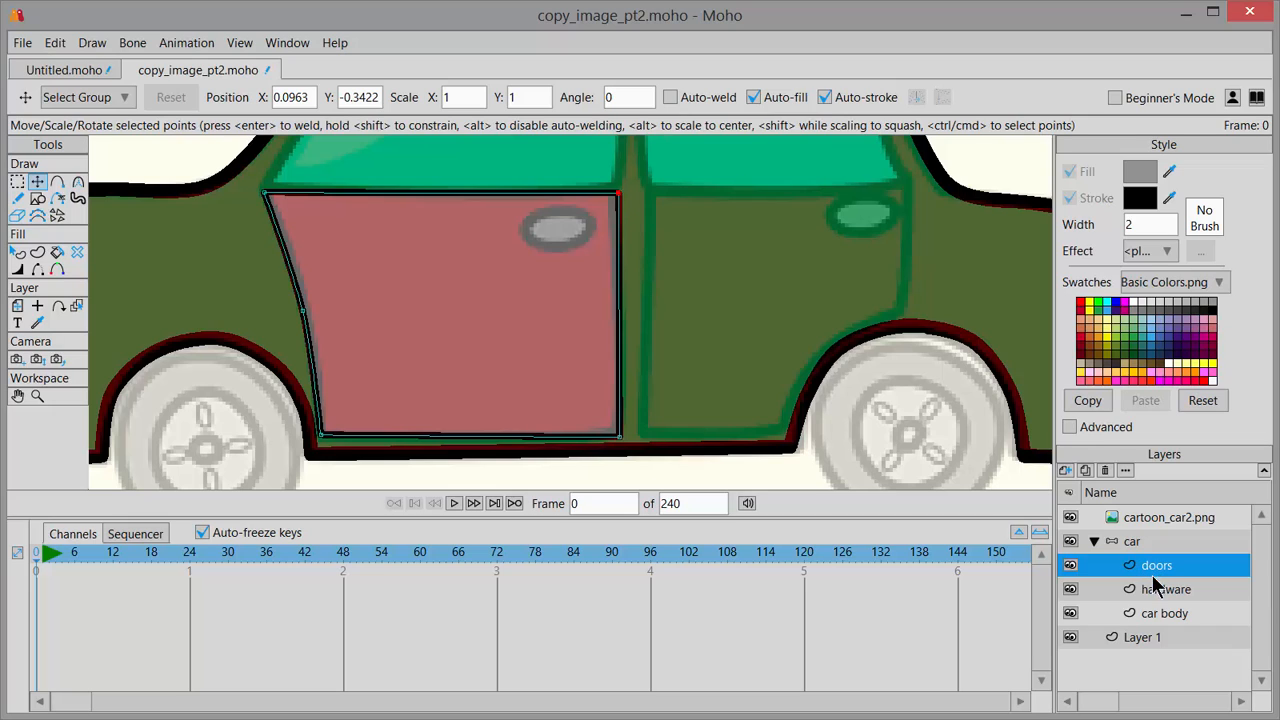
Move the doors layer below the hardware layer and add a bone layer named "tire" between them
drag(1154, 578, 1158, 600)
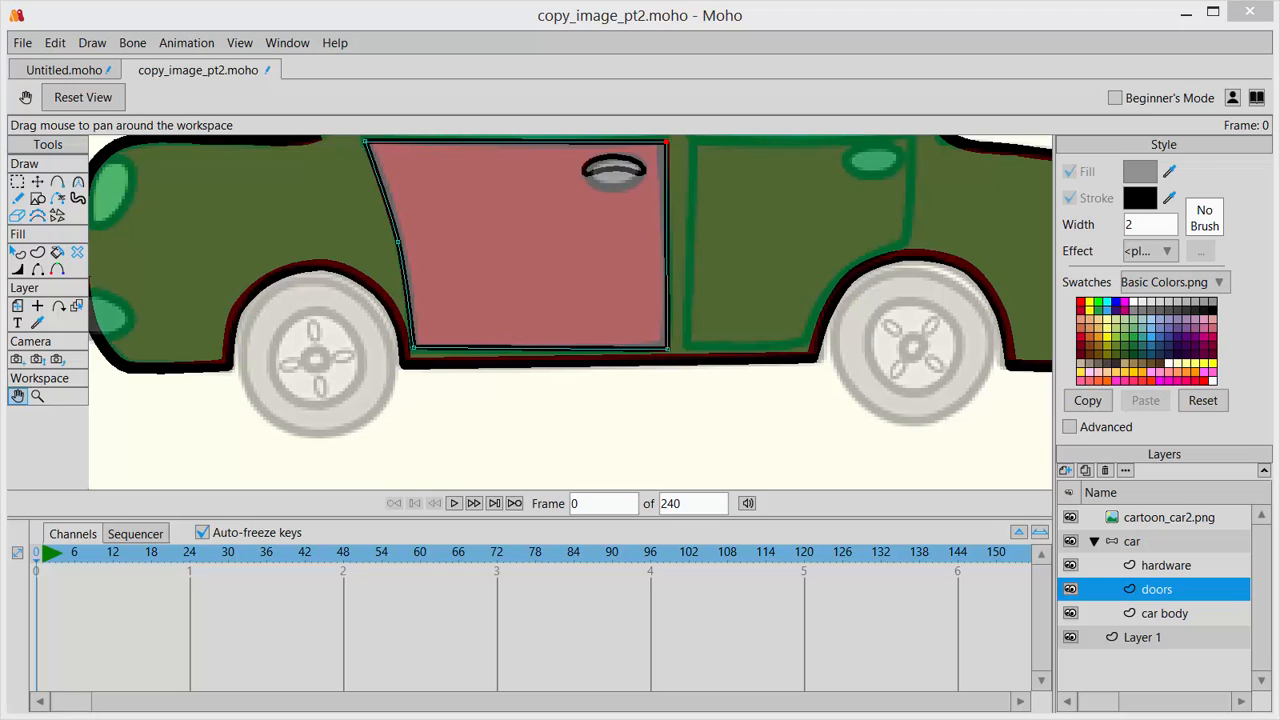
click(1065, 472)
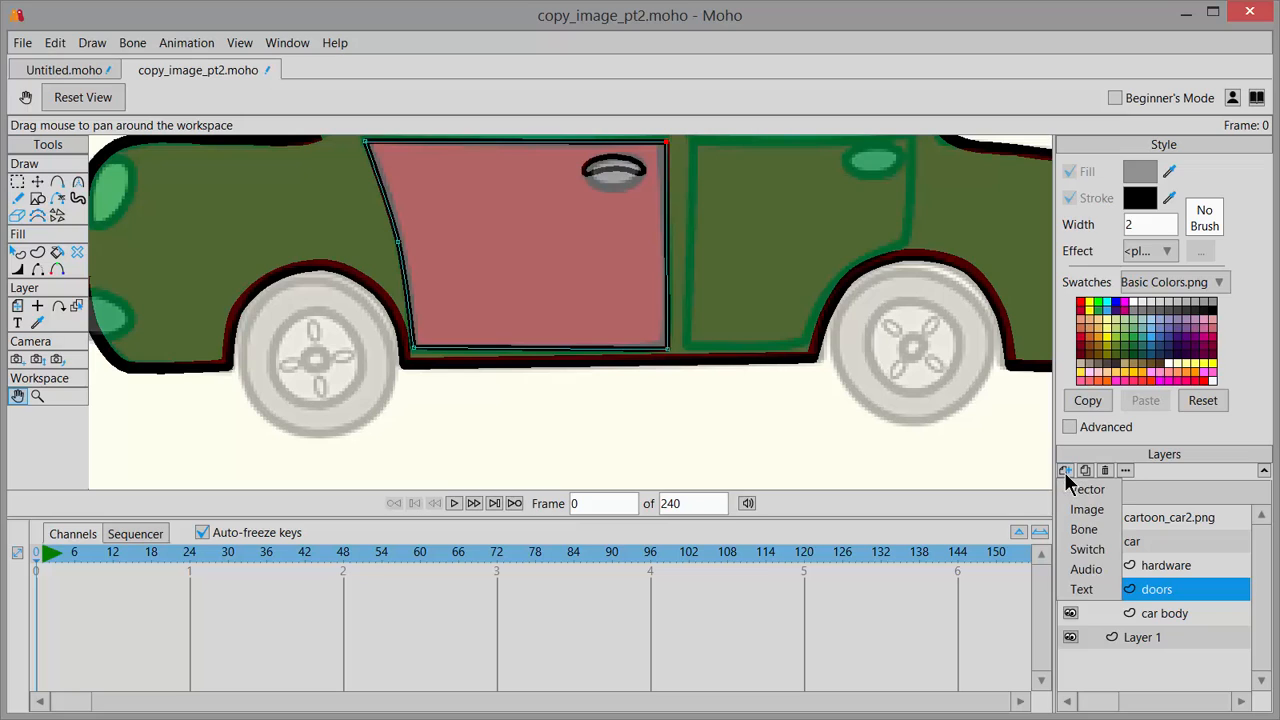
click(1094, 538)
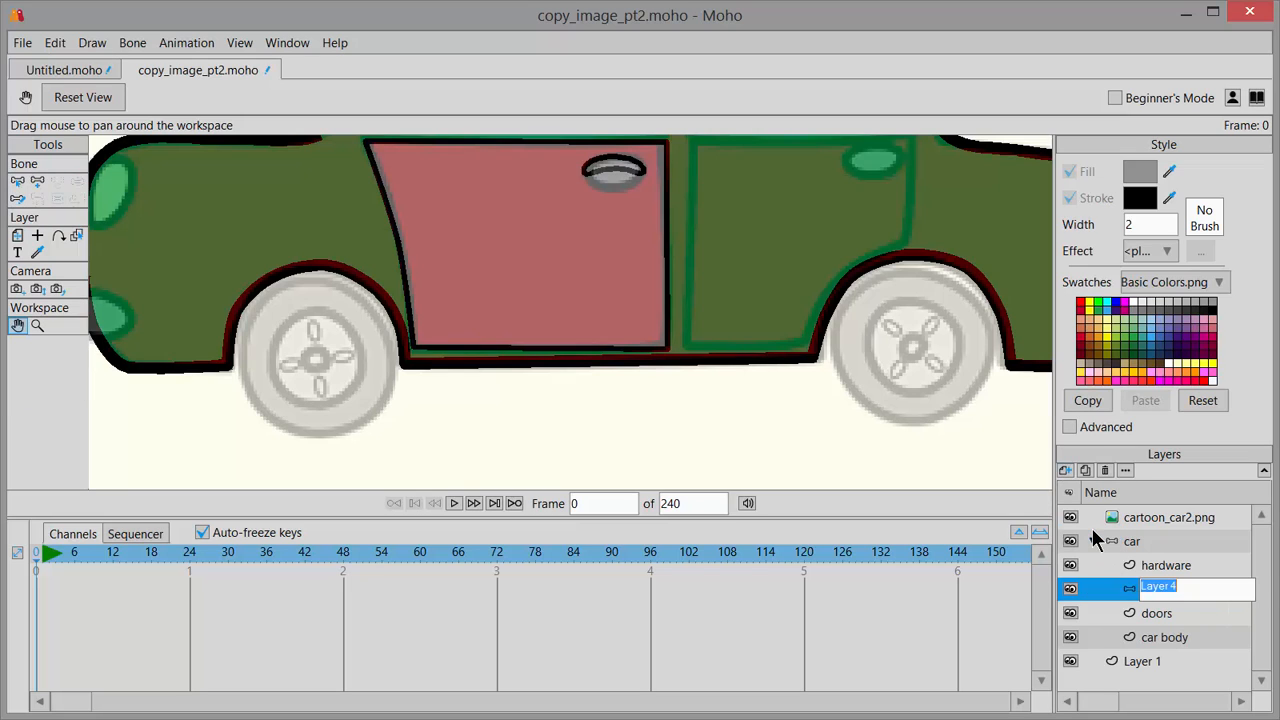
text(tire)
key(Return)
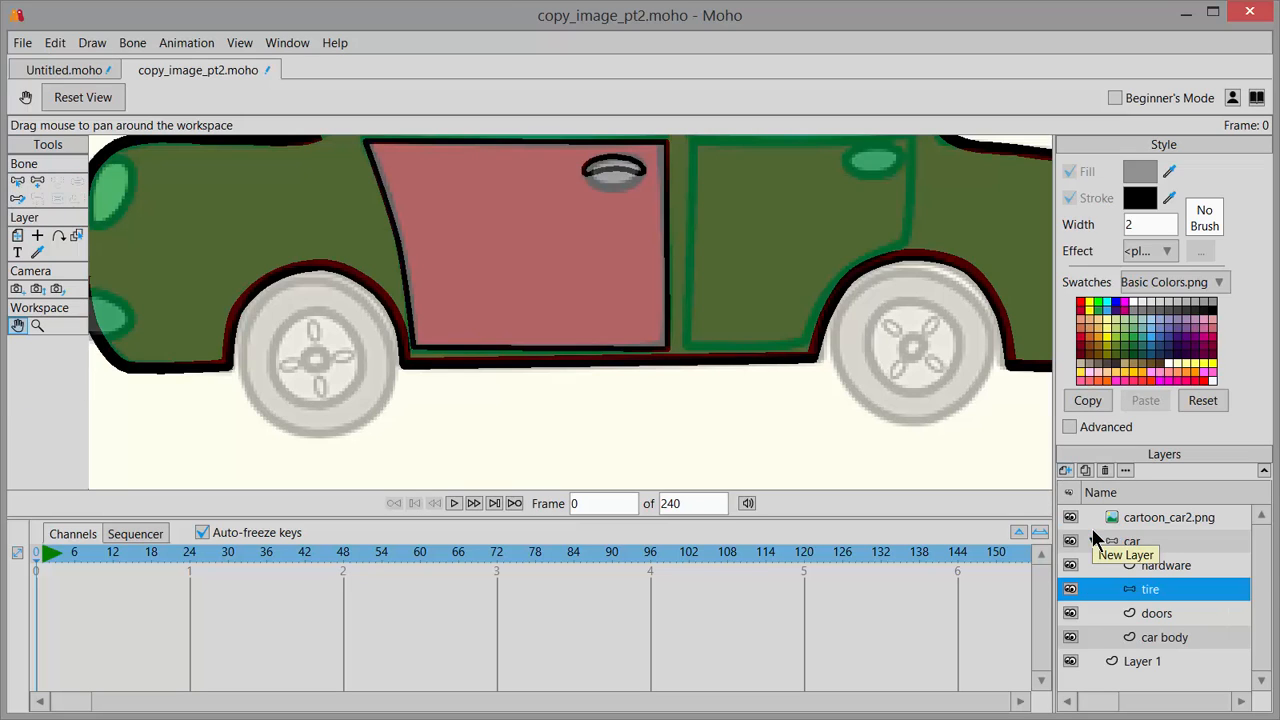
Add a vector layer named "tire 1" and place it inside the tire bone layer
click(1063, 467)
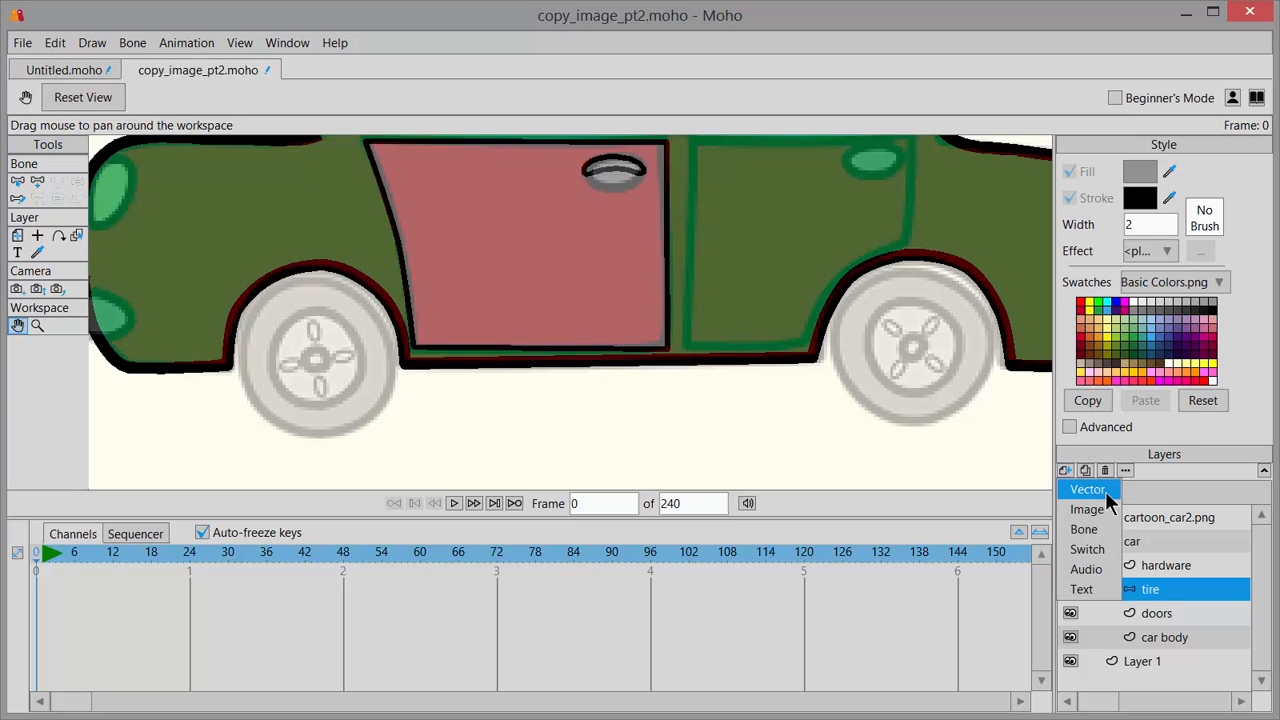
click(1087, 489)
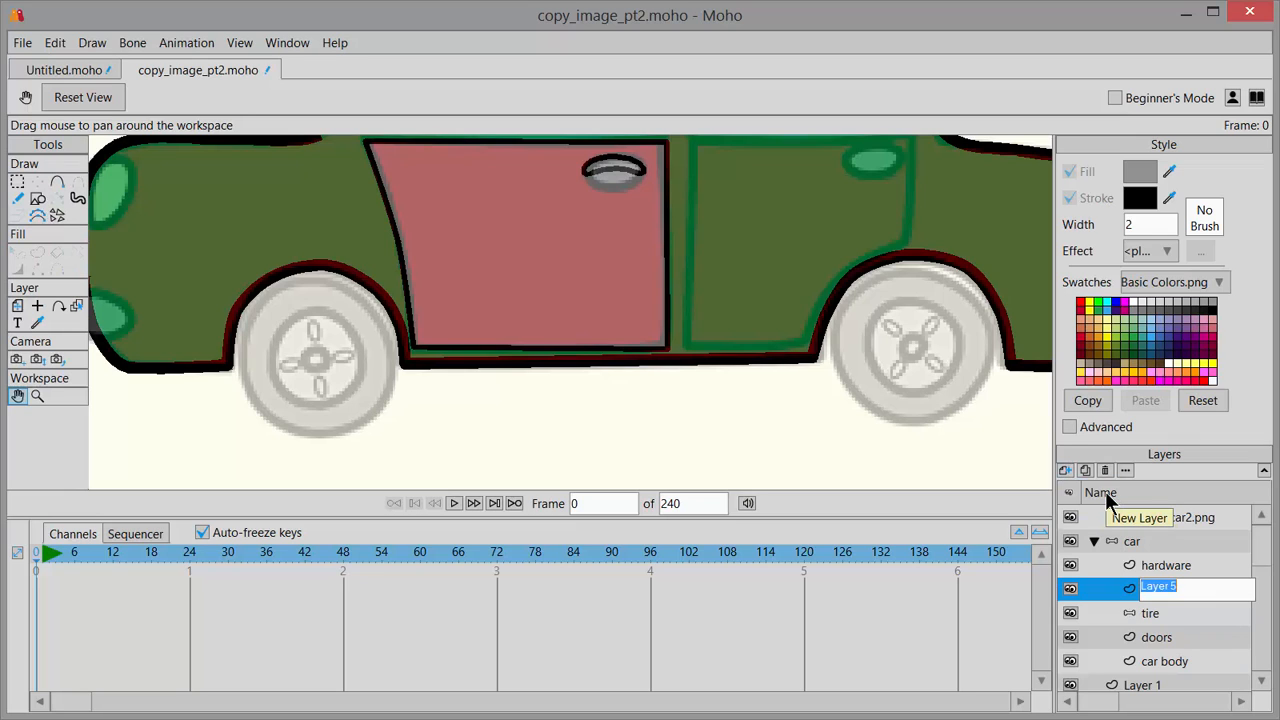
text(tire 1)
key(Return)
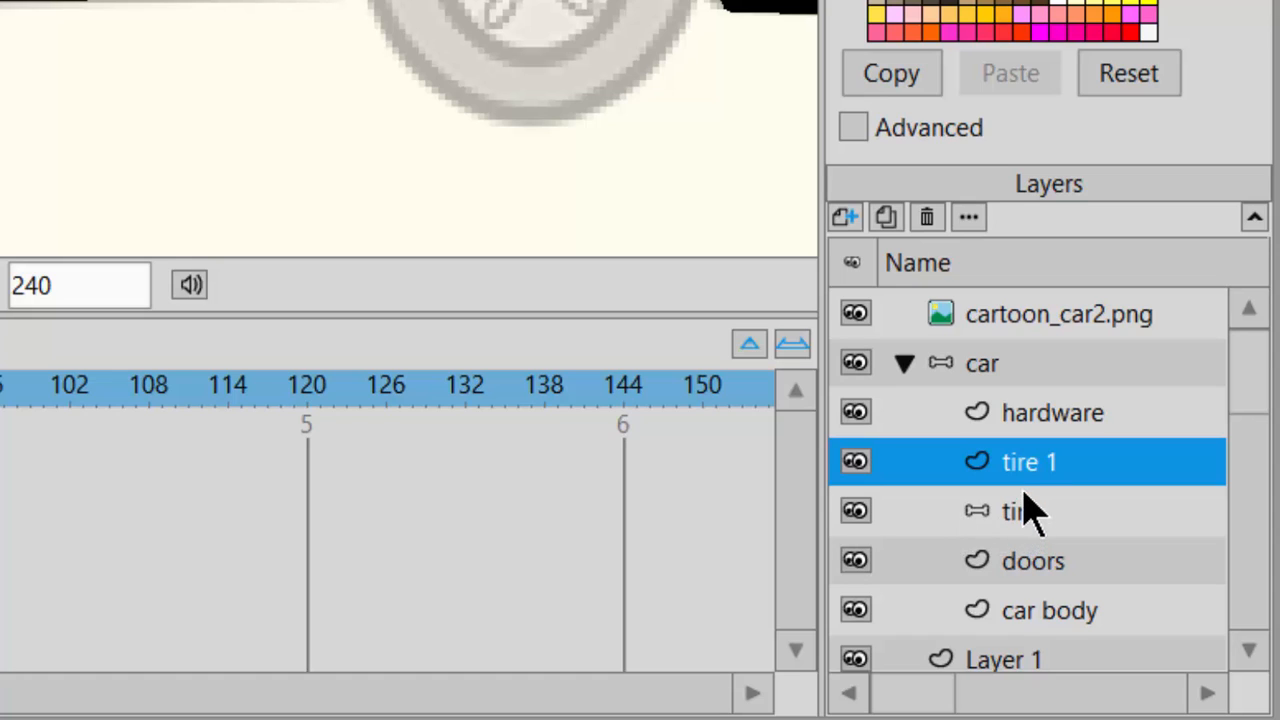
drag(1020, 470, 1038, 515)
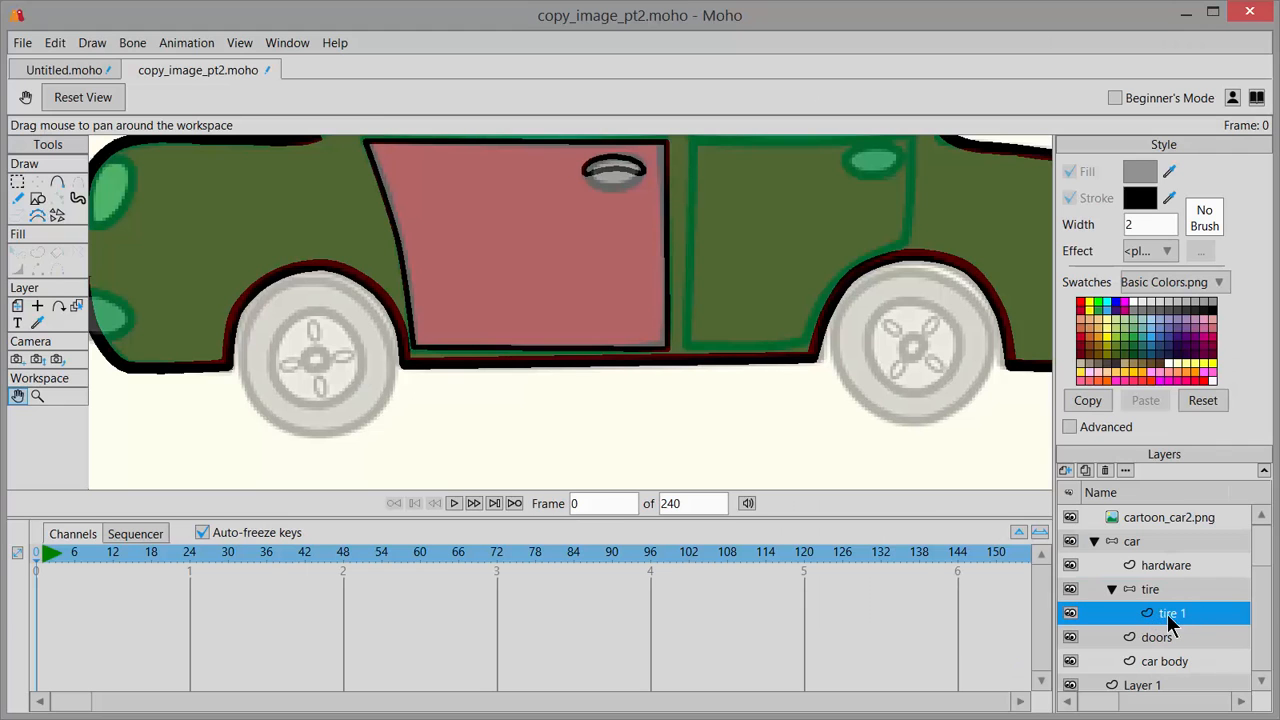
Draw a circle with dark gray fill 535353 over the left wheel and align it with the reference tire
click(38, 200)
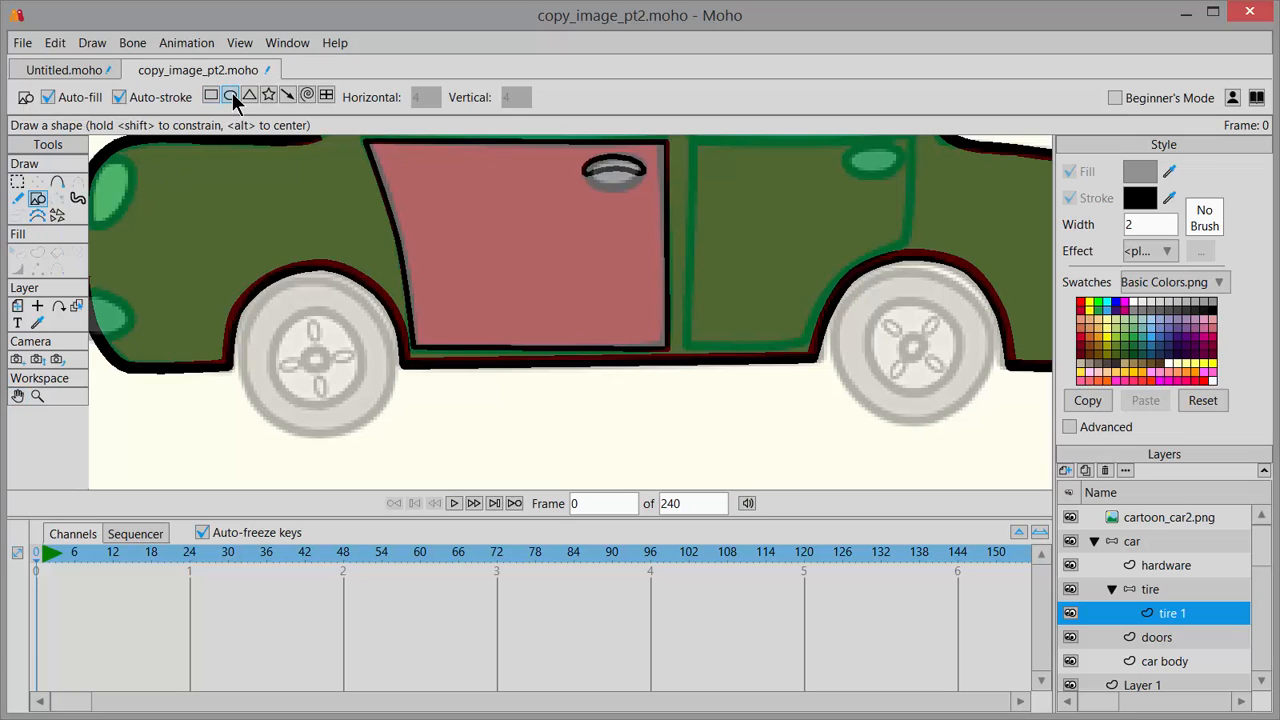
click(1140, 172)
drag(430, 270, 368, 346)
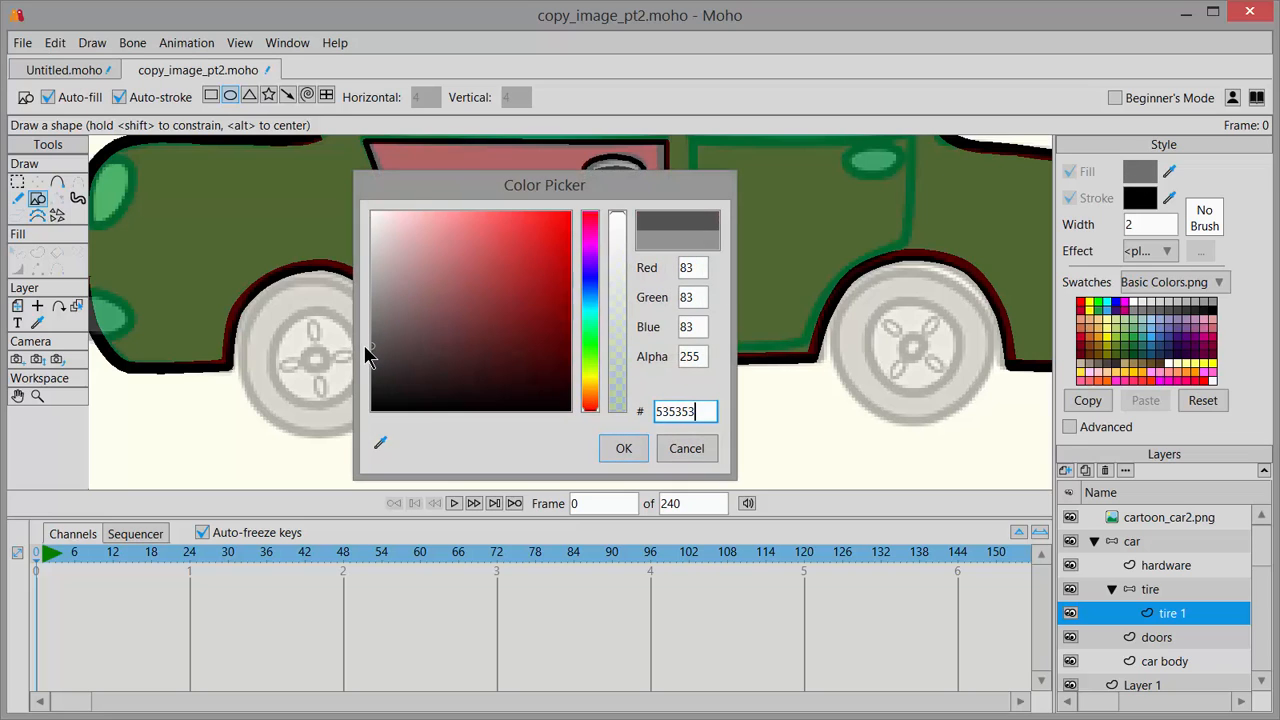
click(621, 447)
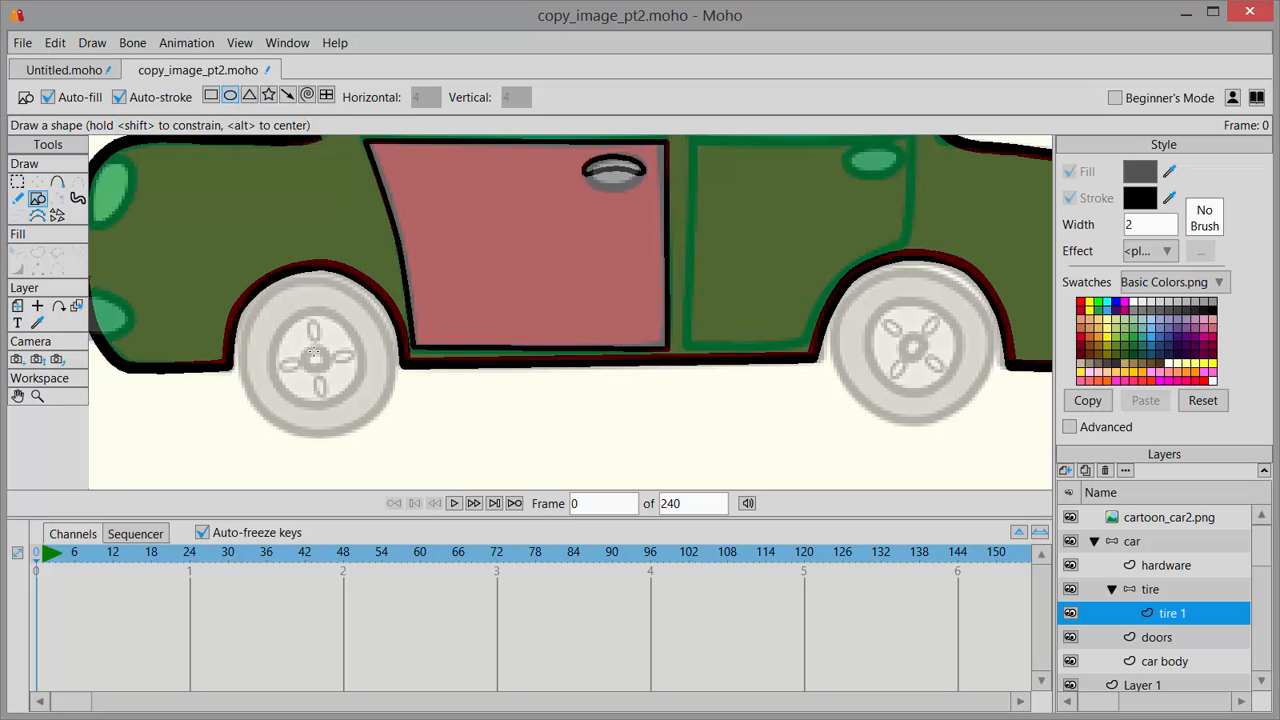
drag(314, 352, 393, 406)
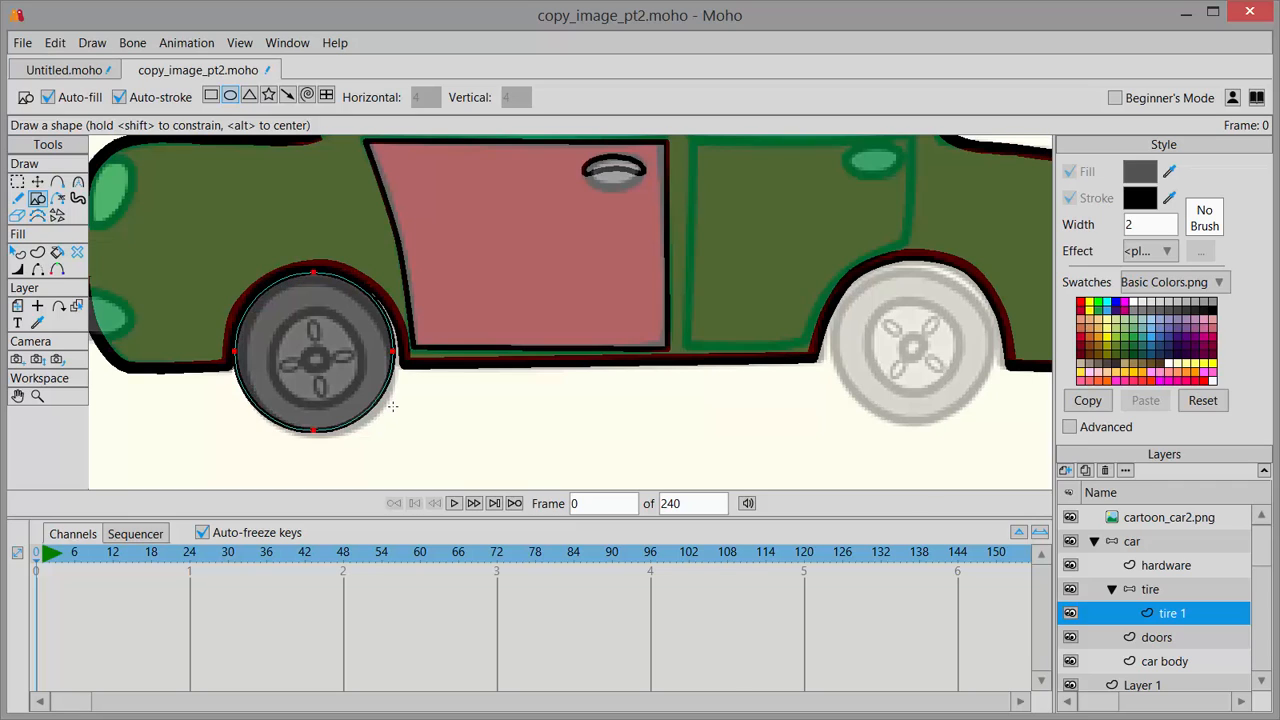
click(37, 187)
drag(296, 332, 299, 339)
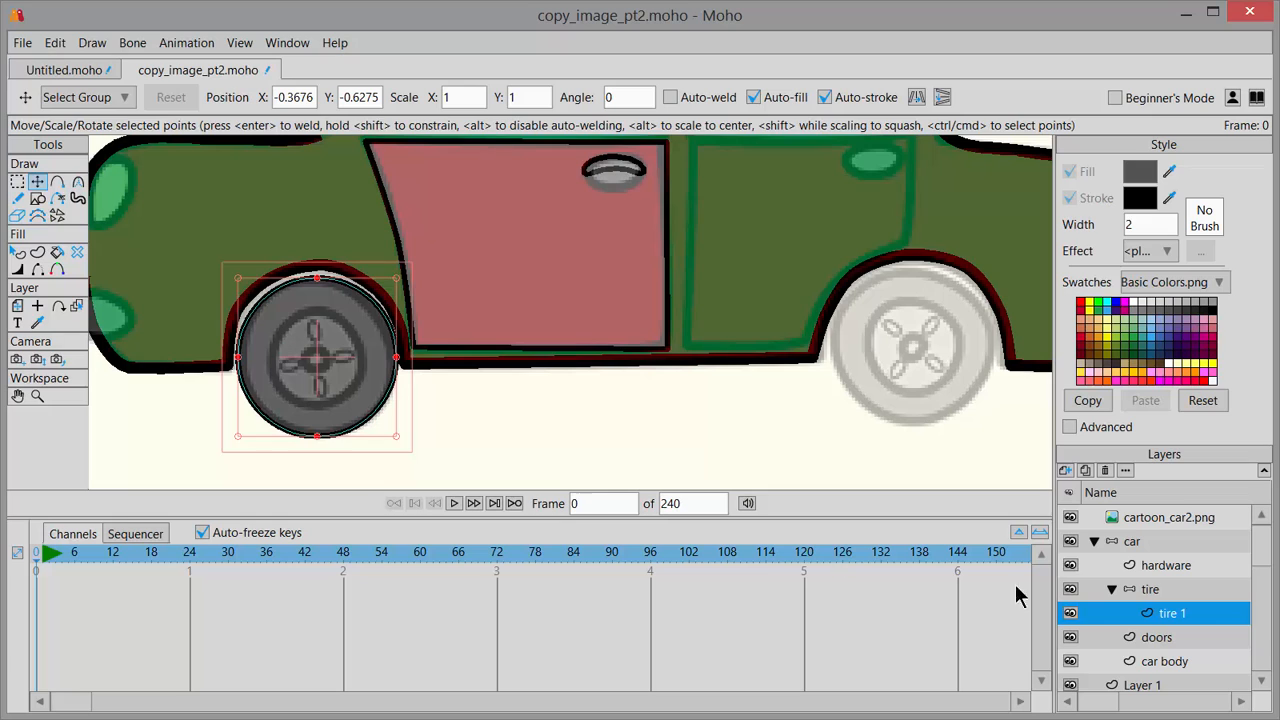
Add a vector layer named "rim" above the tire 1 layer in the tire group
click(1064, 471)
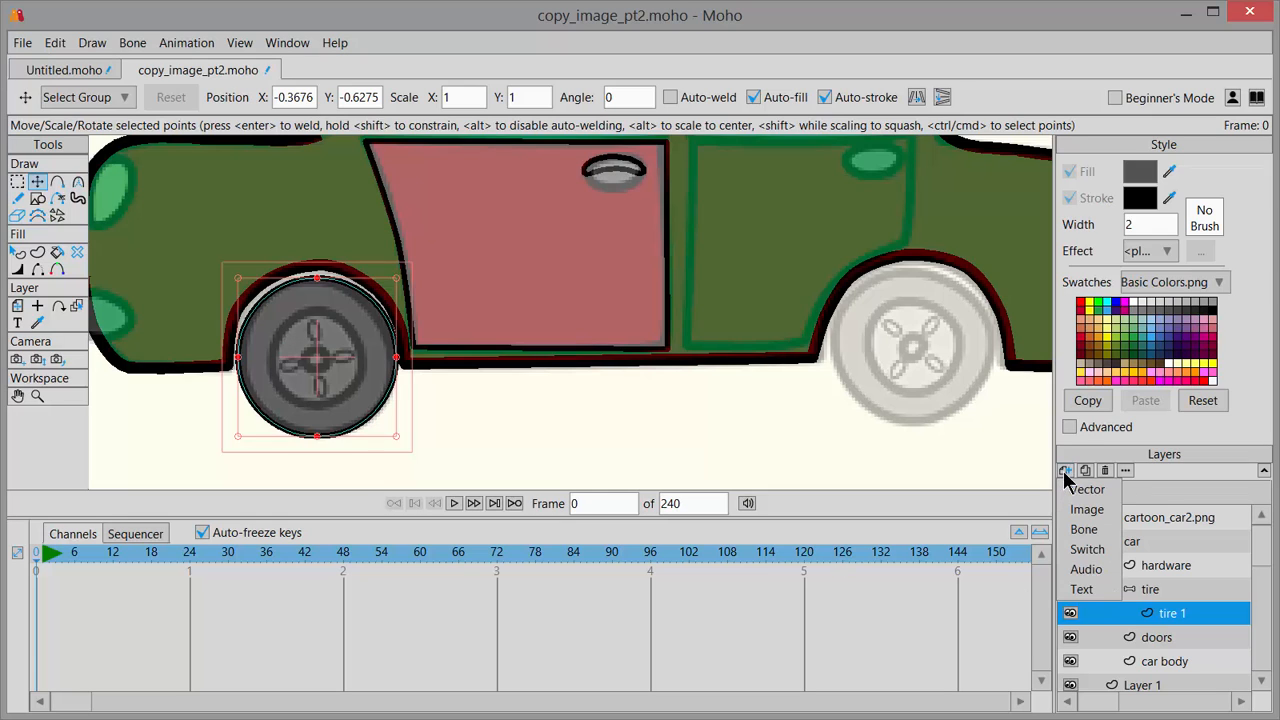
click(1087, 489)
text(rim)
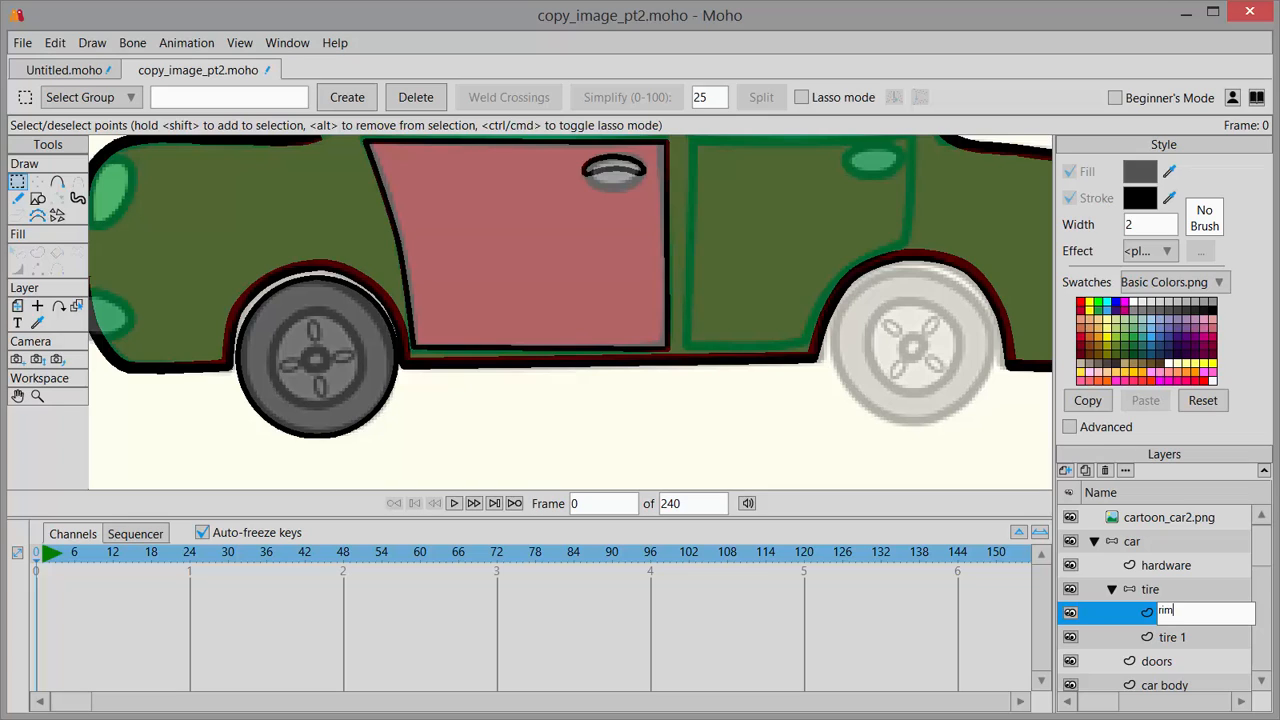
key(Return)
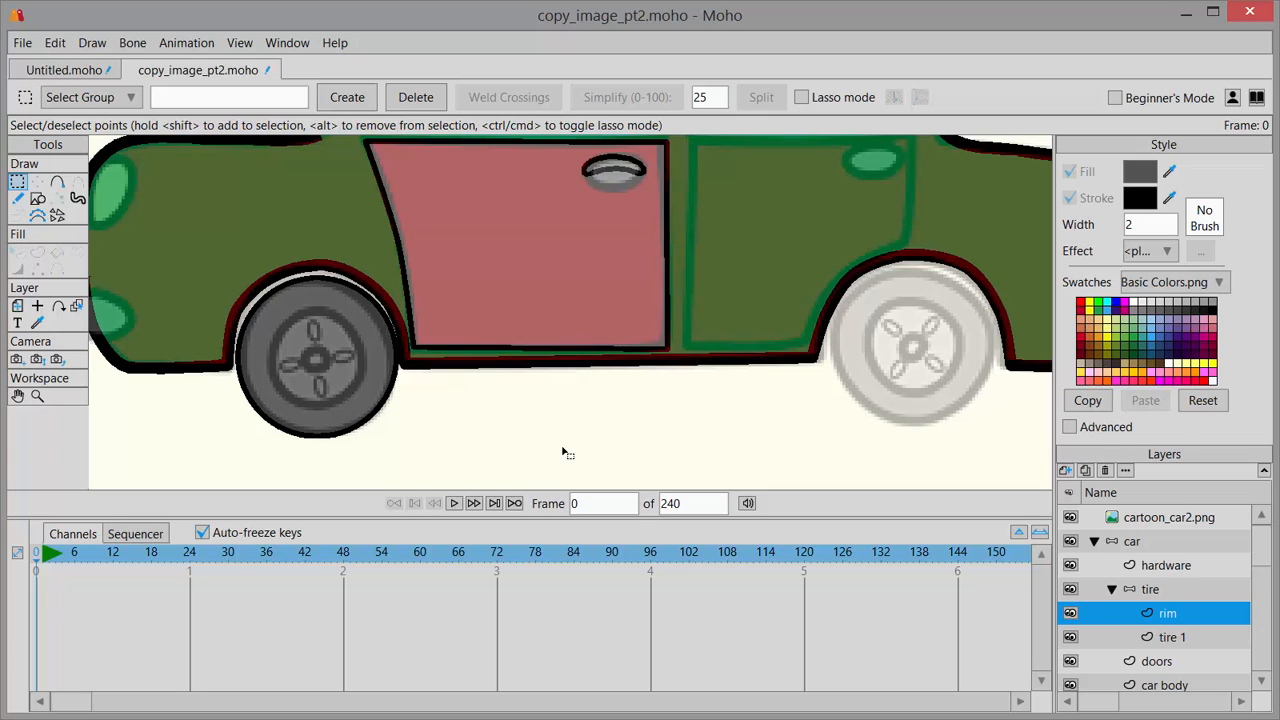
Draw a circle with light gray fill ADADAD over the left wheel's rim and center it on the reference
click(38, 200)
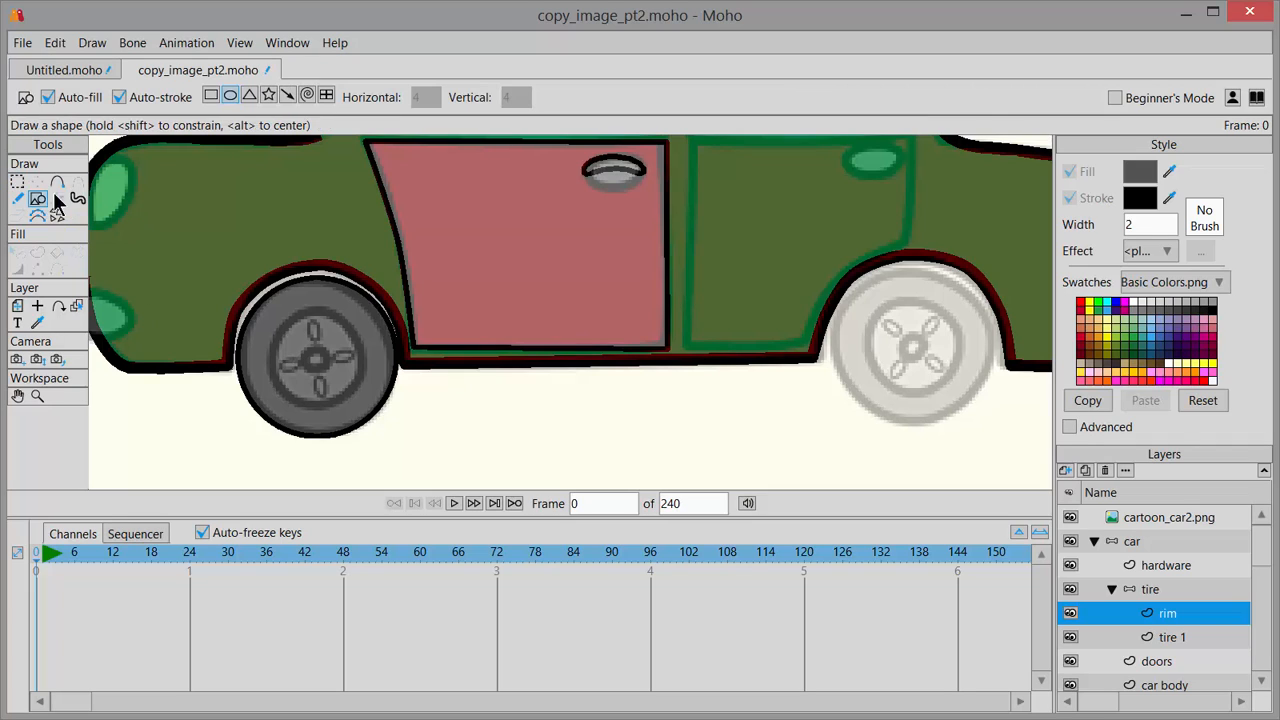
click(1150, 176)
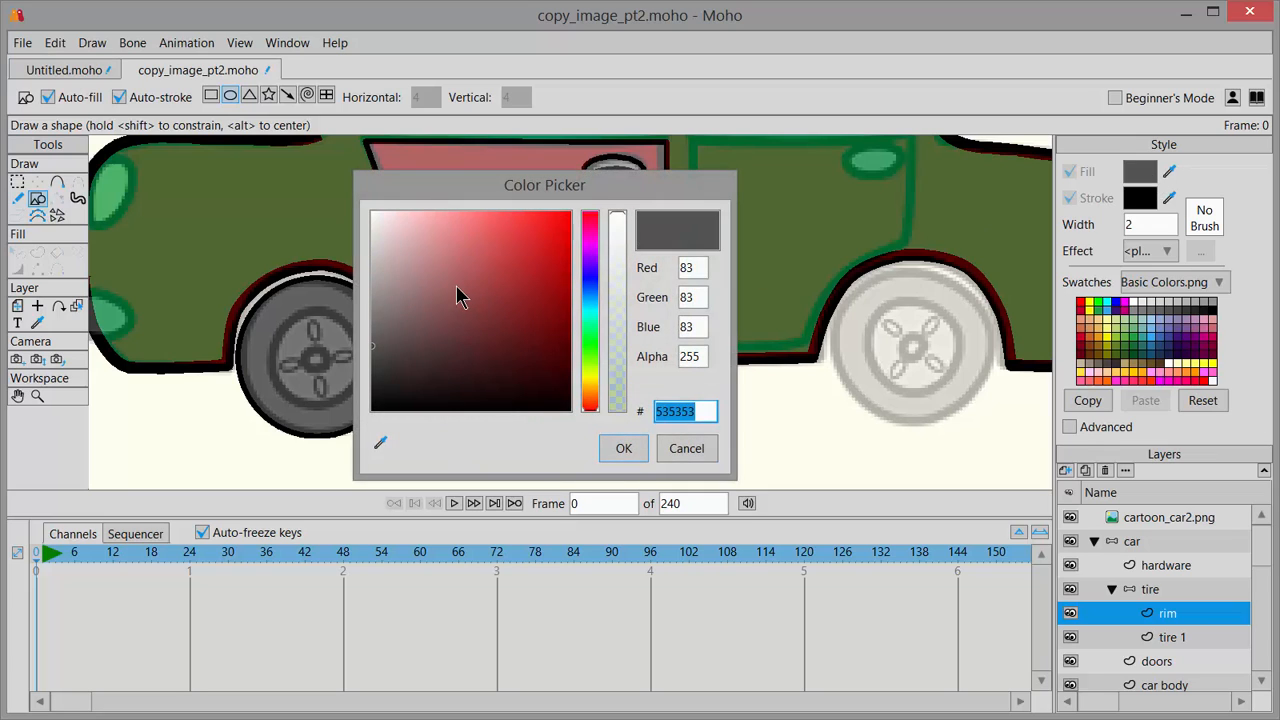
drag(416, 302, 363, 285)
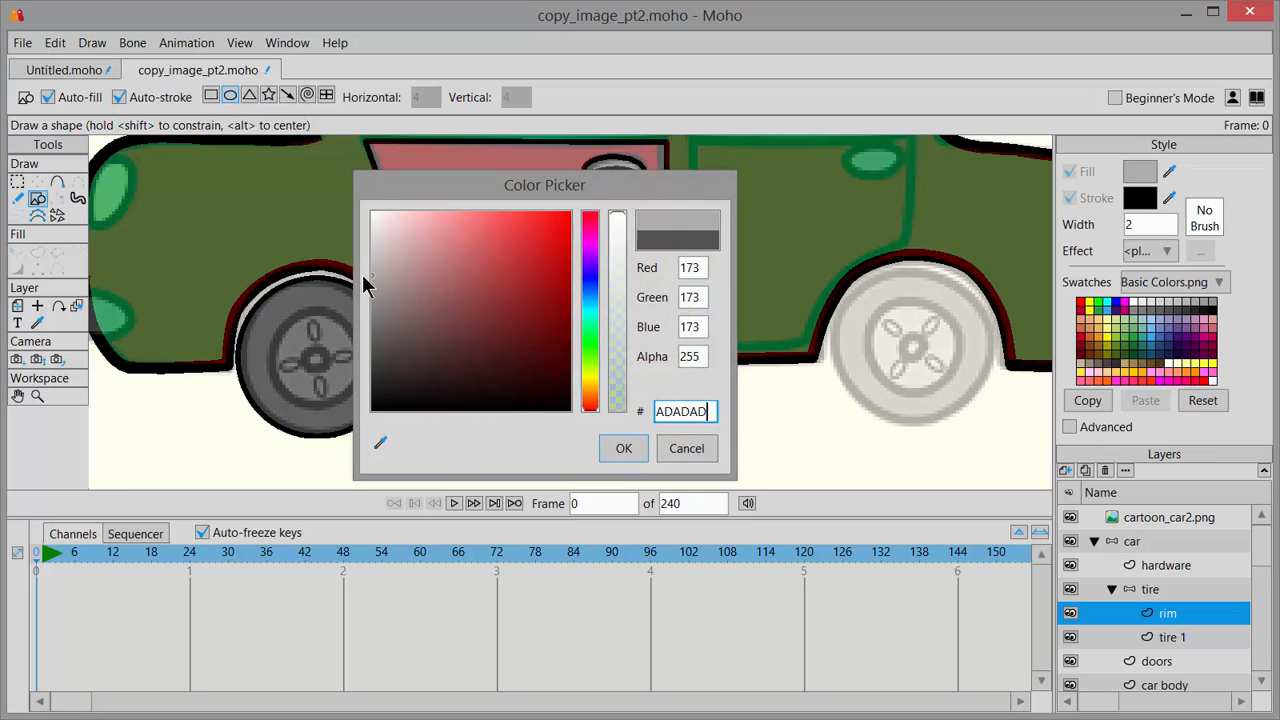
click(623, 448)
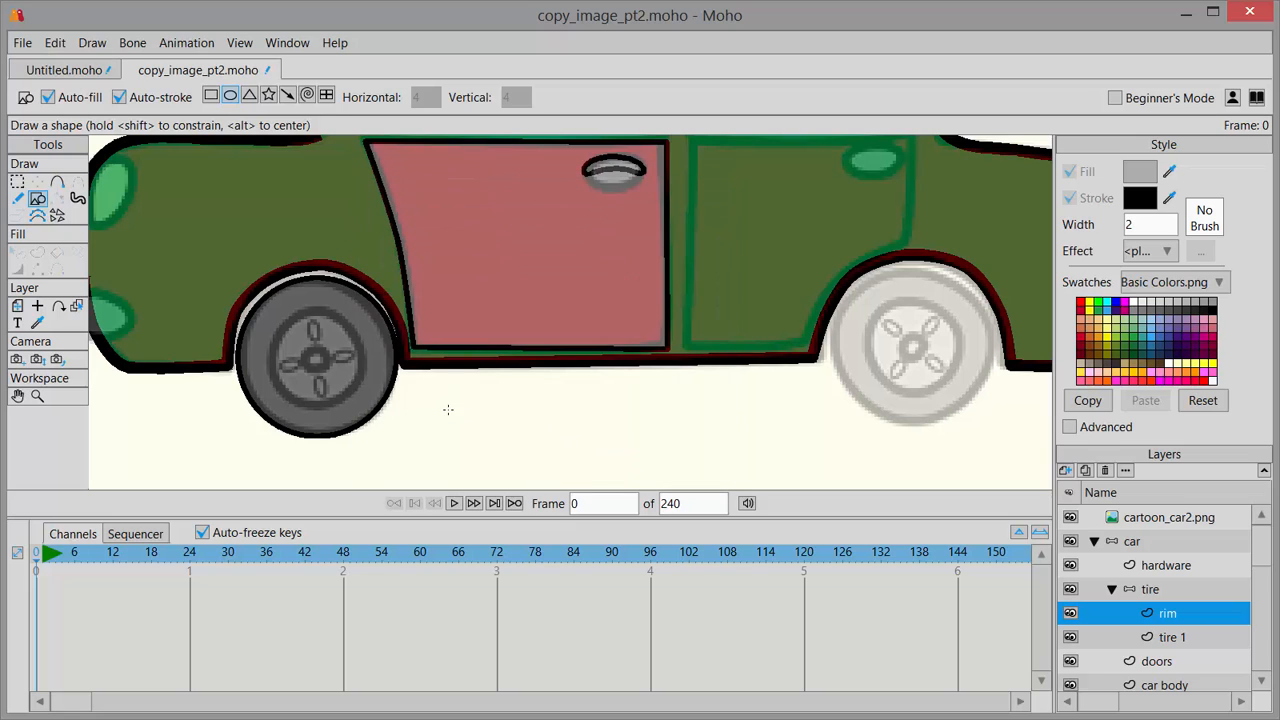
drag(309, 360, 347, 376)
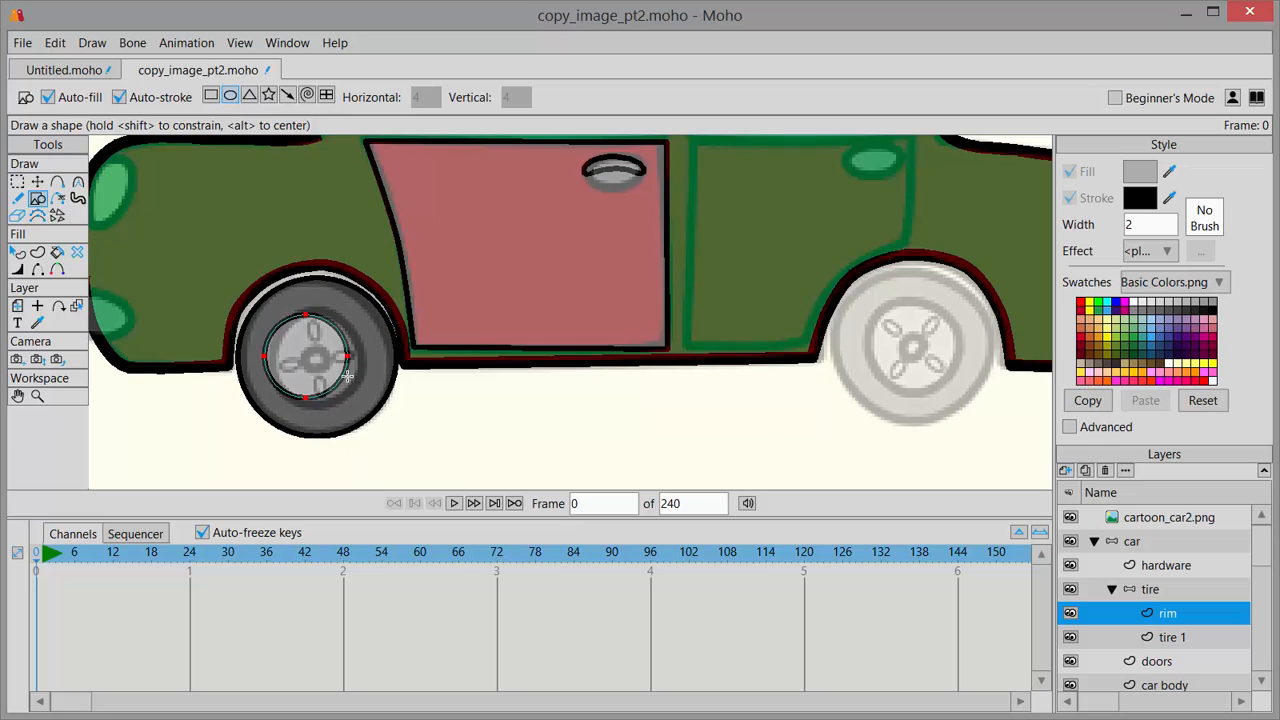
click(37, 181)
drag(317, 356, 338, 357)
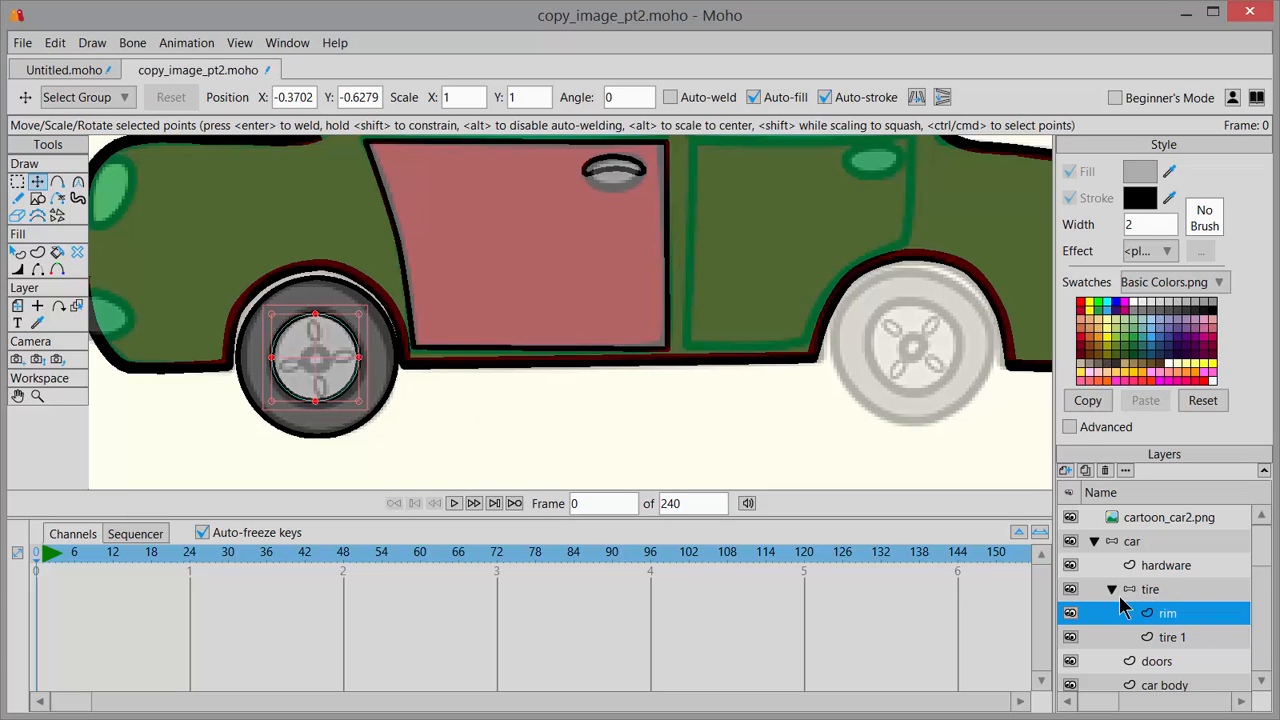
Add a vector layer named "cap" above the rim layer in the tire group
click(1065, 470)
click(1088, 490)
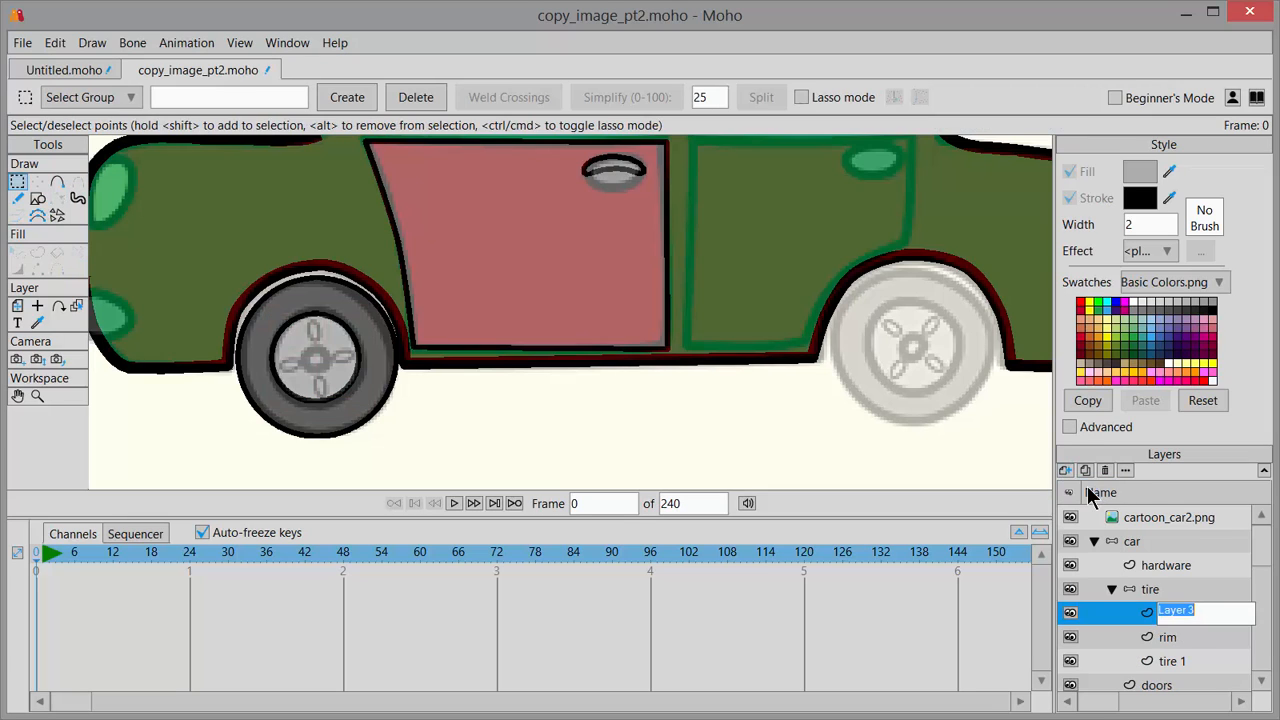
text(cap)
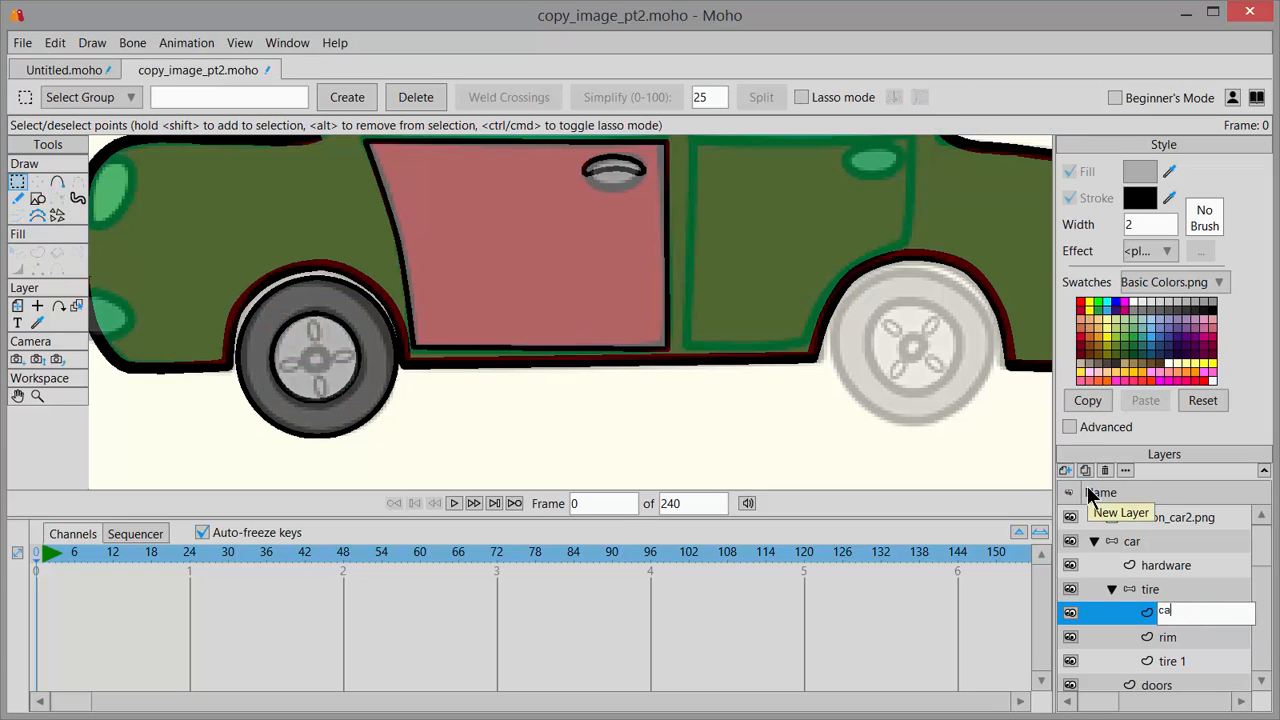
key(Return)
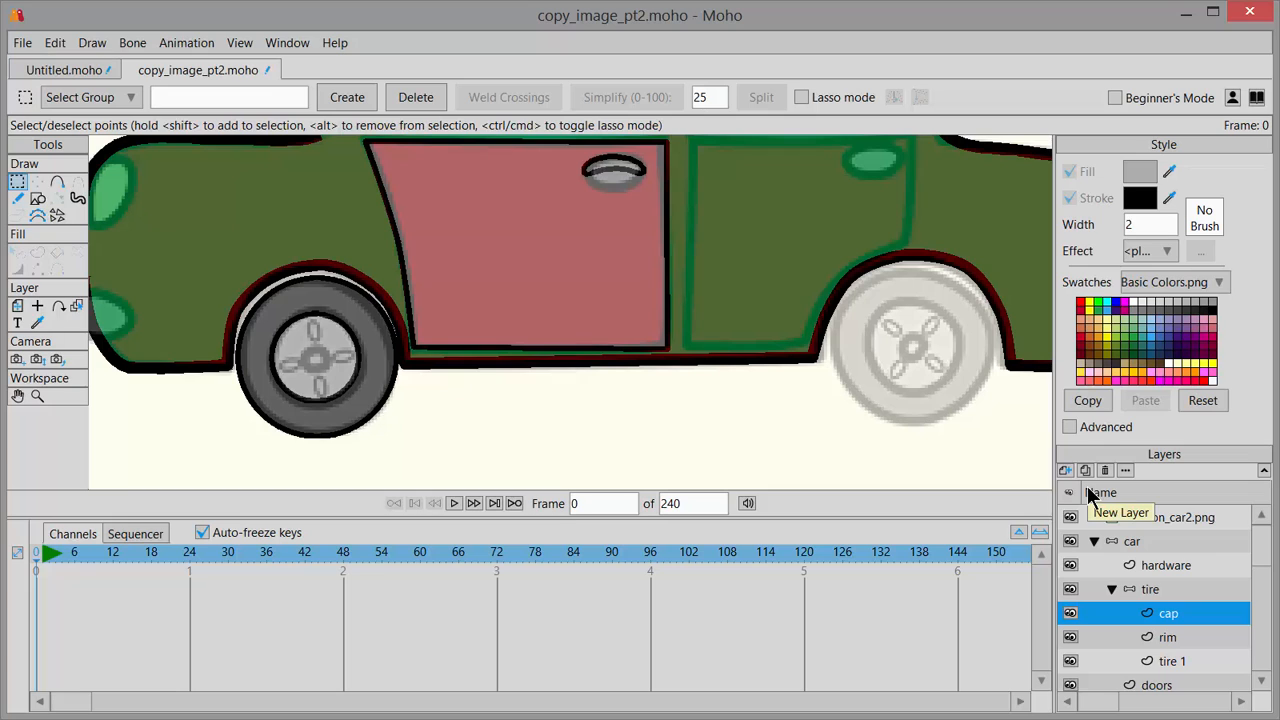
Draw a small circle with dark green fill over the left wheel's hub and center it on the reference
click(1133, 170)
click(589, 344)
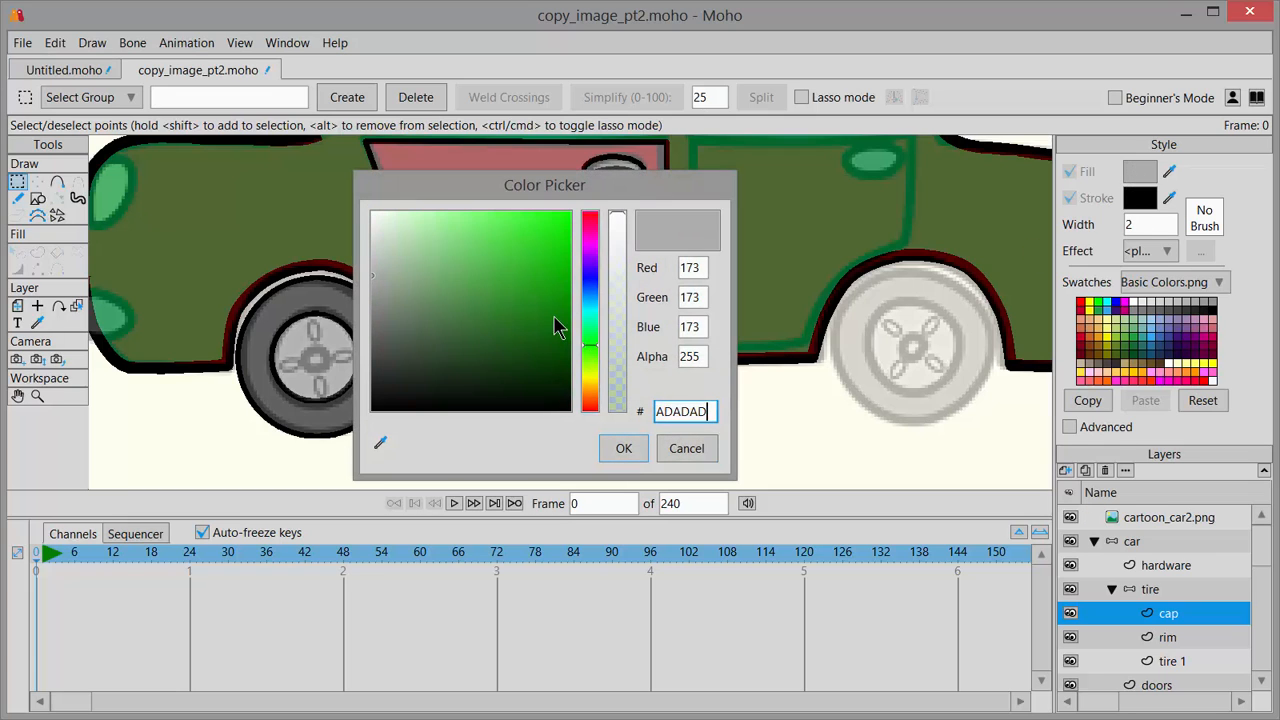
click(568, 316)
click(622, 446)
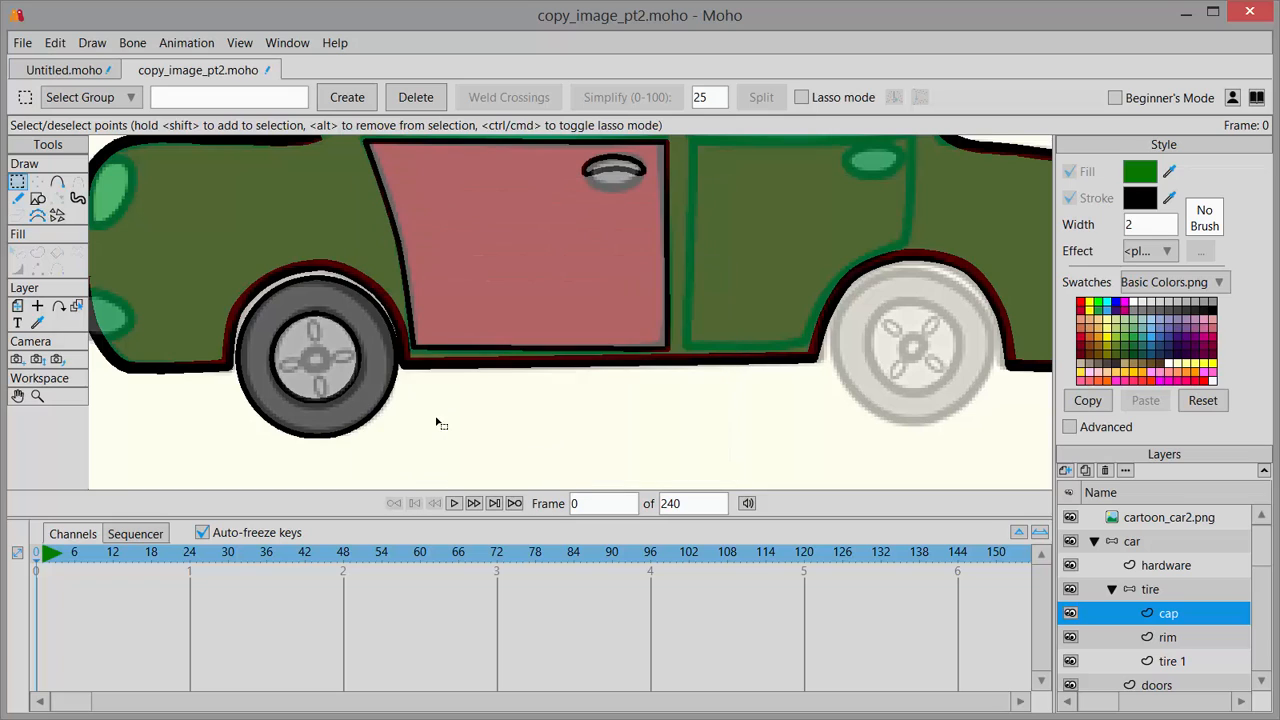
click(38, 198)
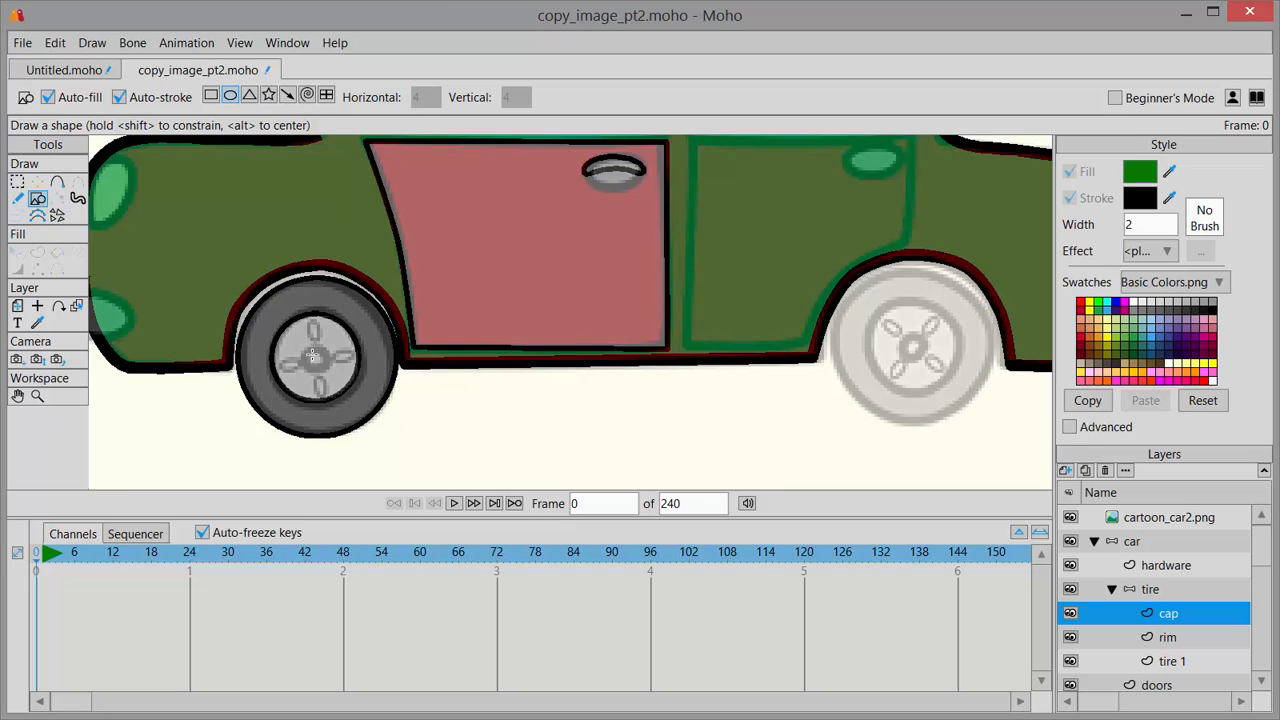
drag(313, 356, 326, 368)
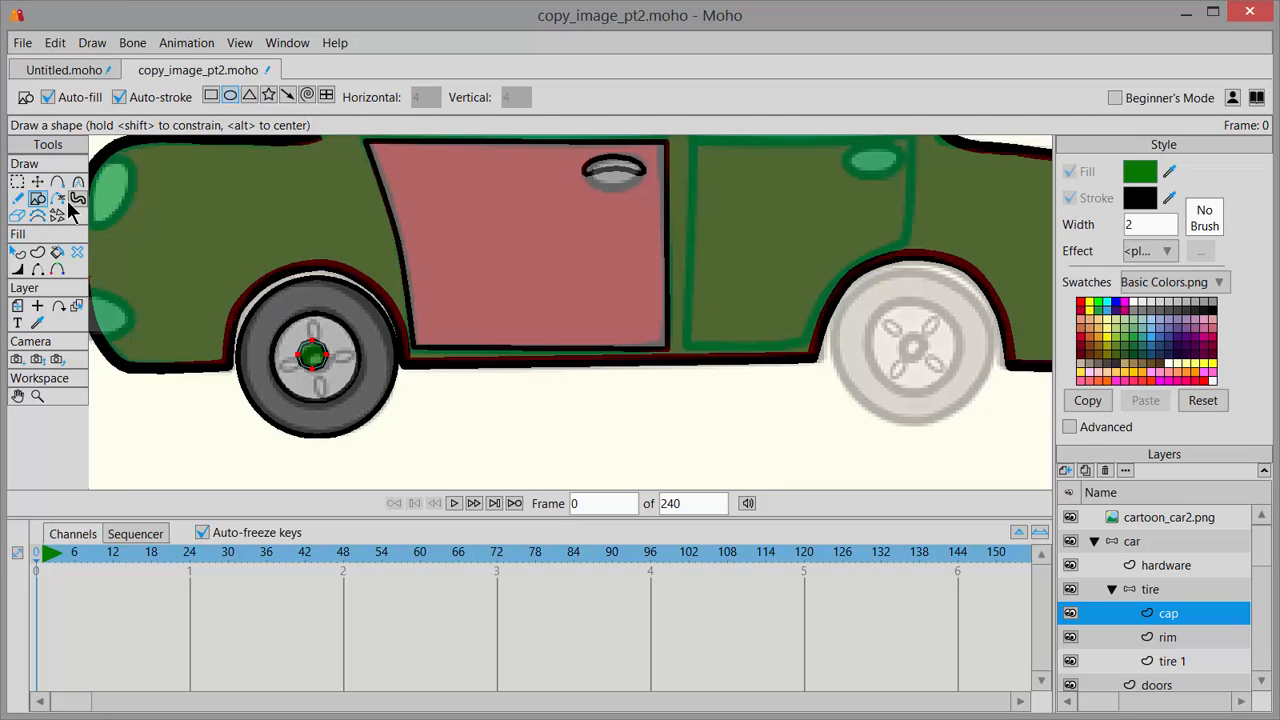
click(37, 181)
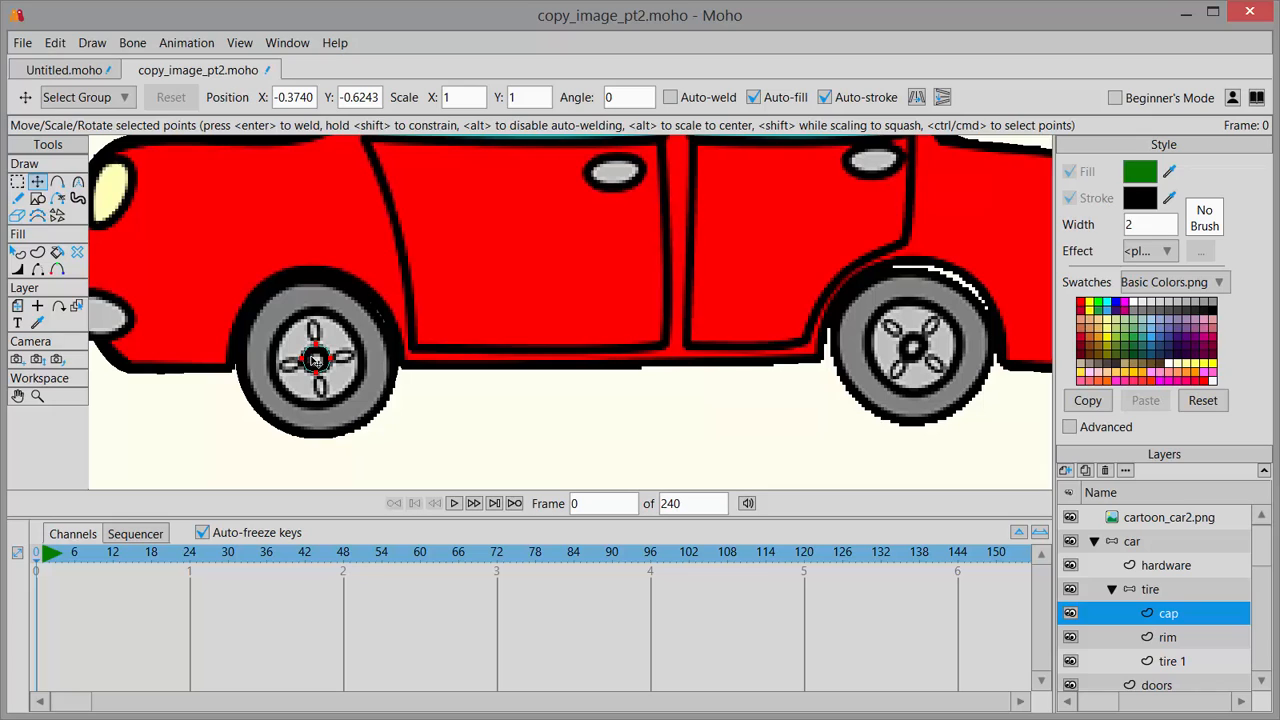
drag(315, 360, 318, 362)
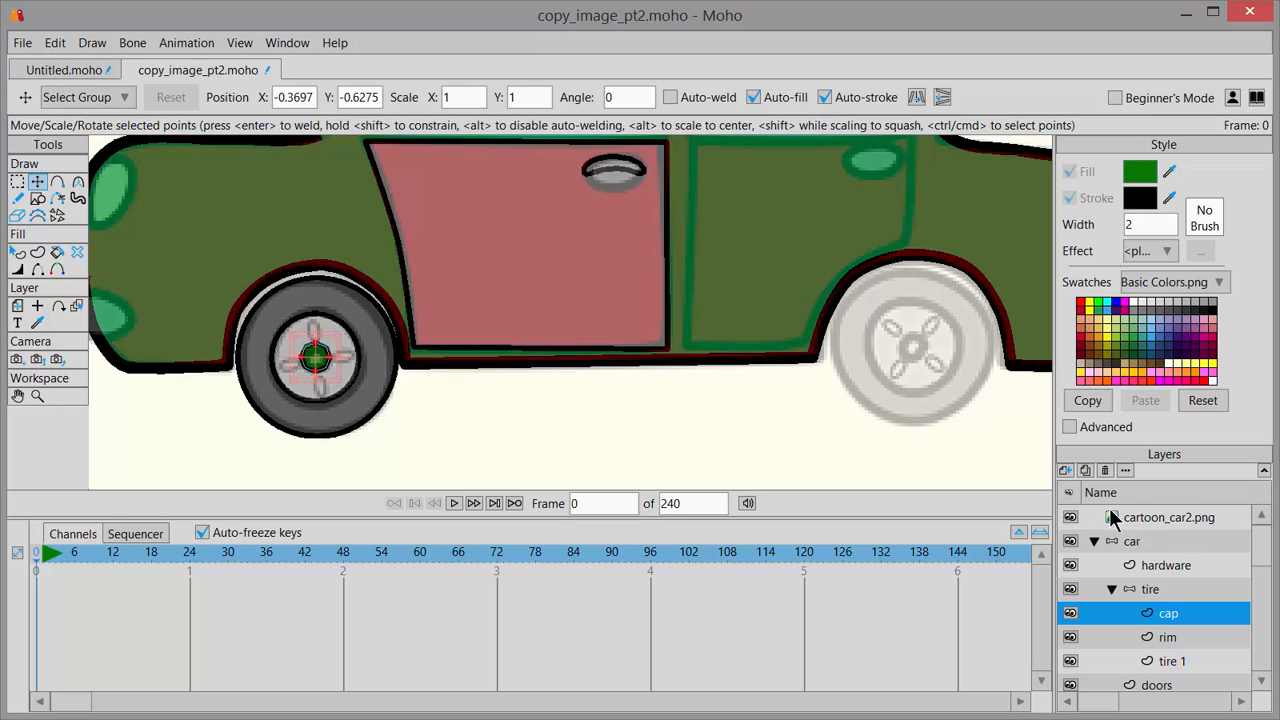
Hide the cartoon_car2.png reference layer, collapse the tire group and duplicate it
click(1070, 517)
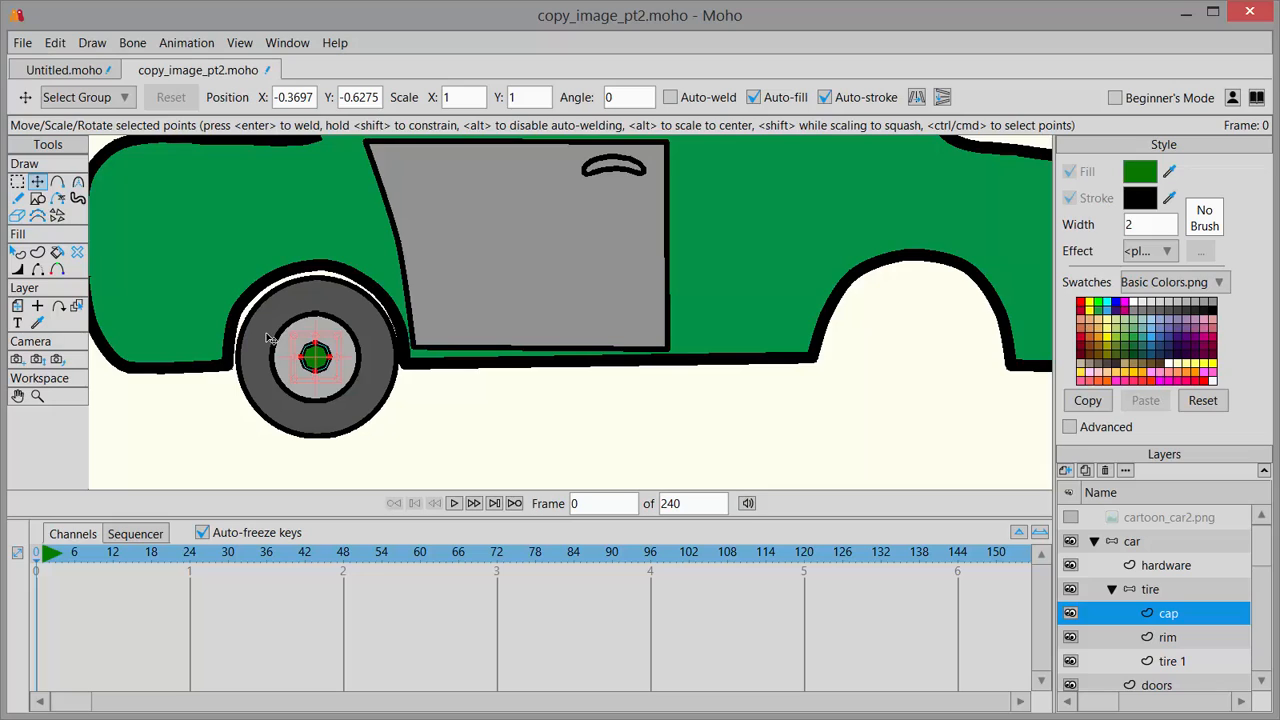
click(1112, 590)
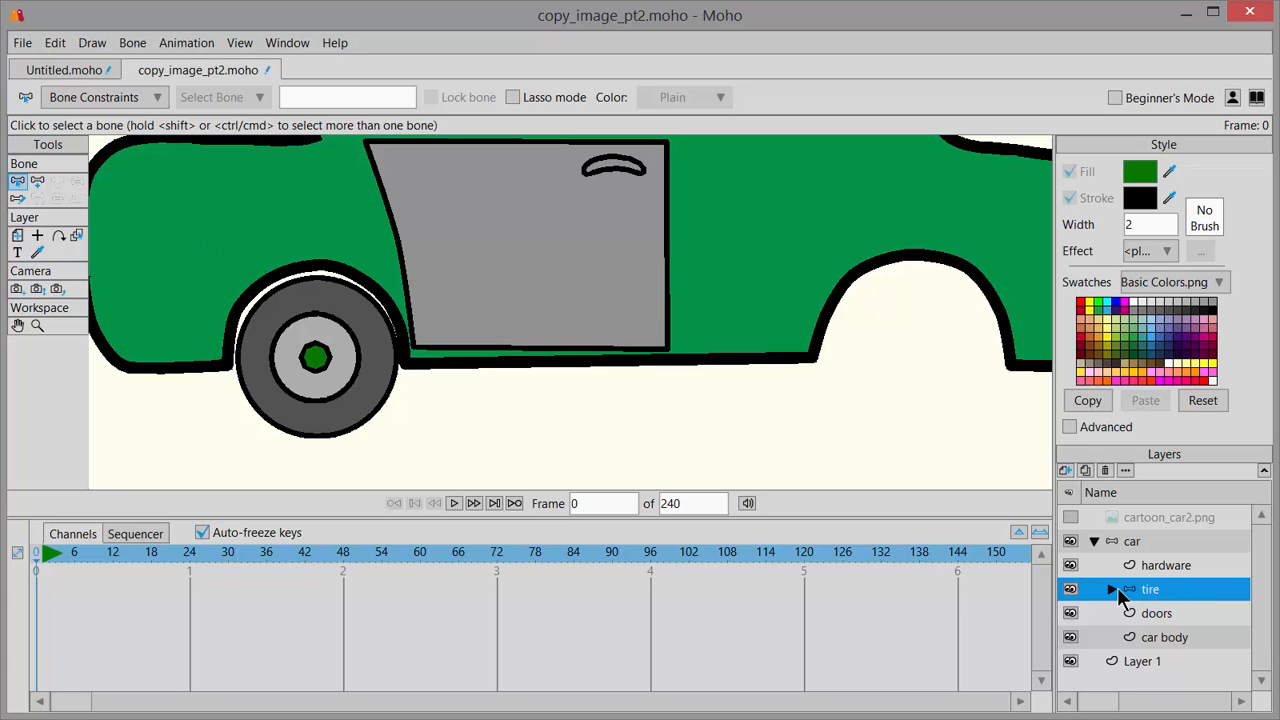
click(1086, 471)
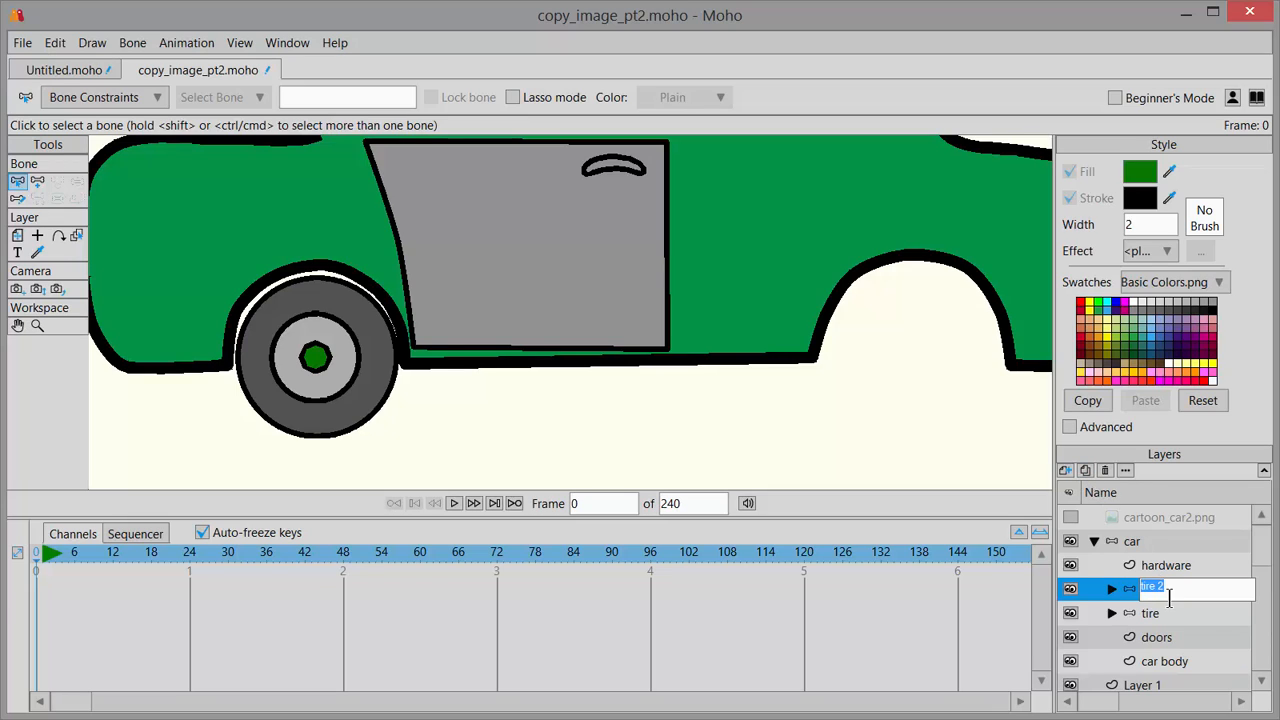
click(1116, 592)
click(1116, 592)
click(1116, 592)
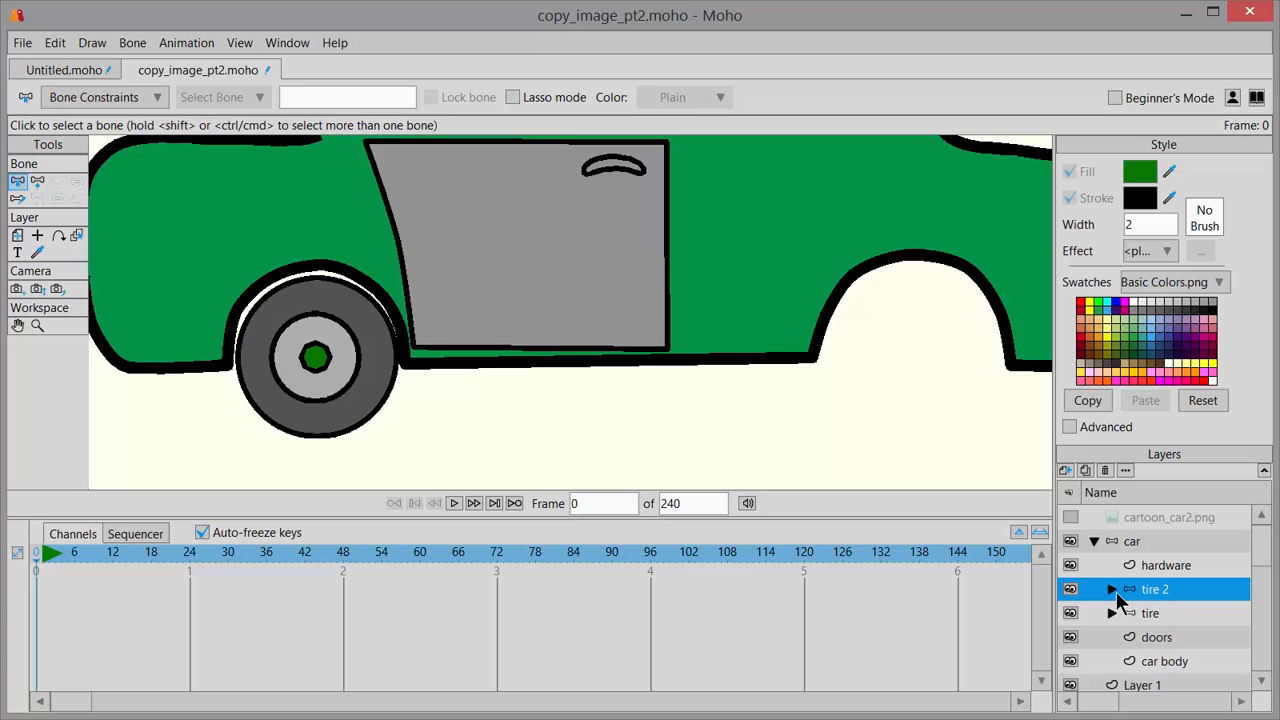
Move the duplicated tire layer into the right wheel arch at about X 0.791, Y 0.015, and expand its group
click(17, 238)
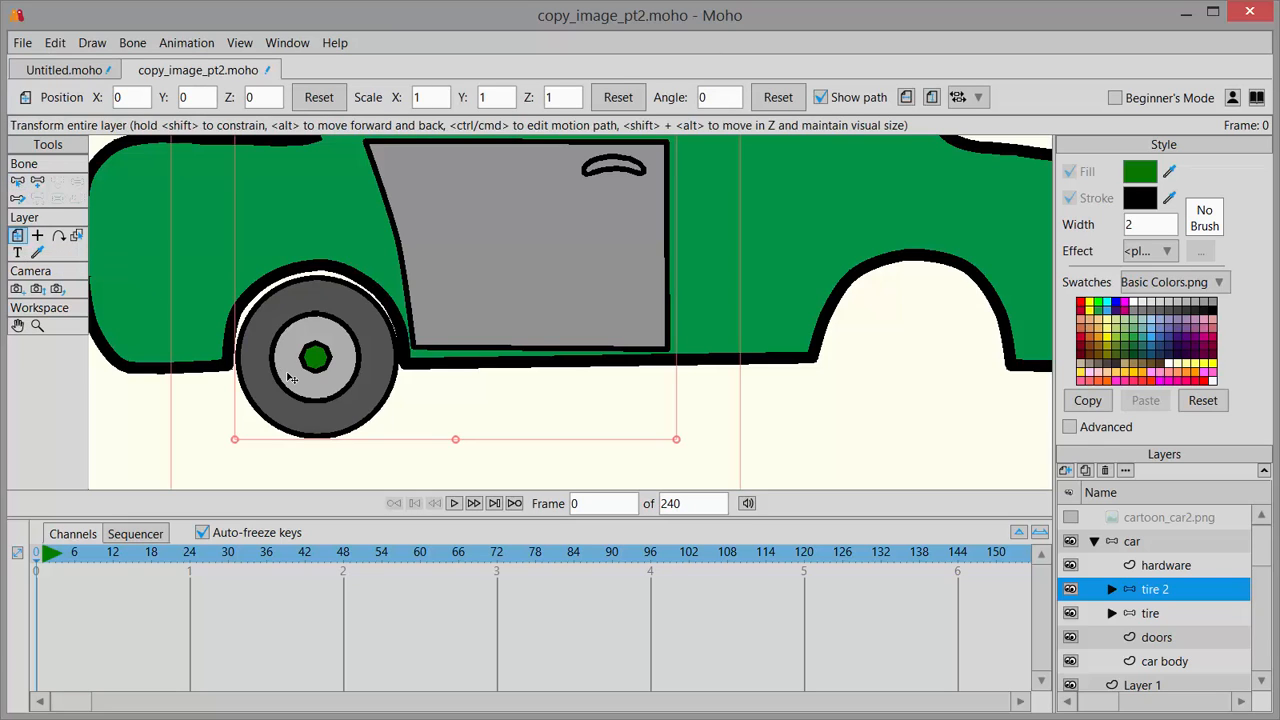
drag(305, 366, 899, 366)
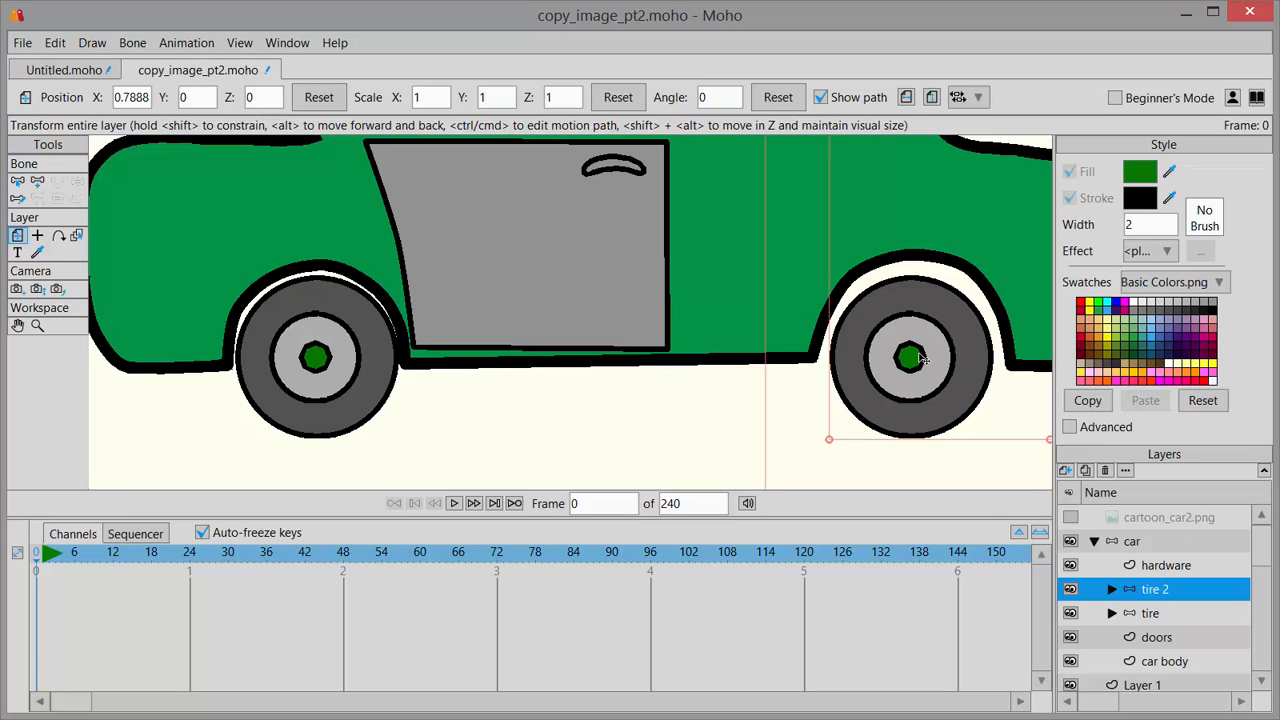
mouse_move(921, 378)
mouse_down()
mouse_move(900, 372)
mouse_move(923, 366)
mouse_up()
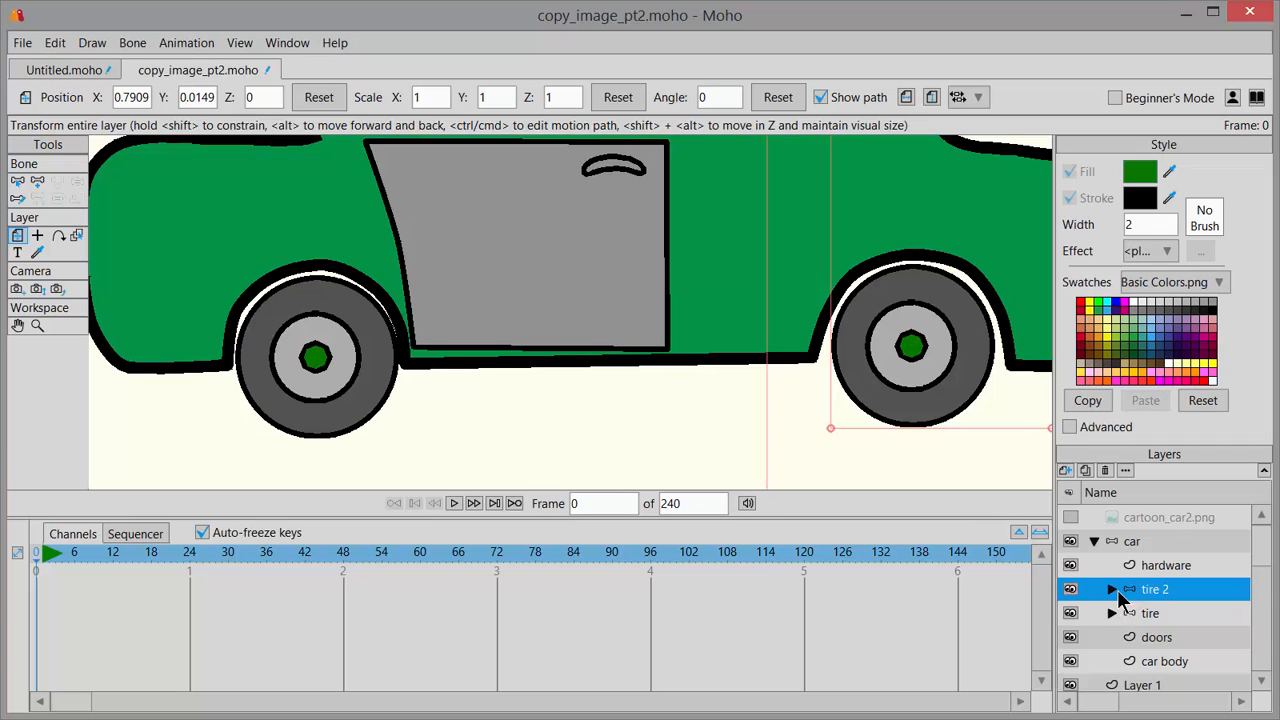
click(1112, 590)
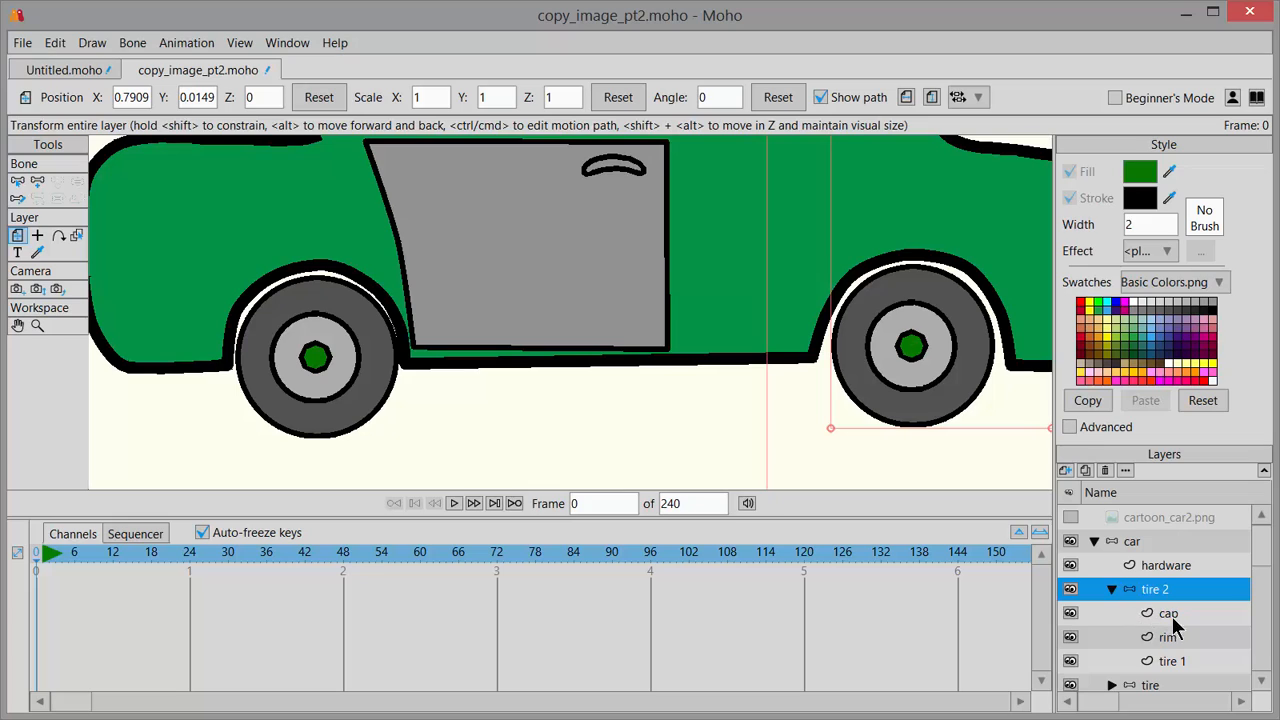